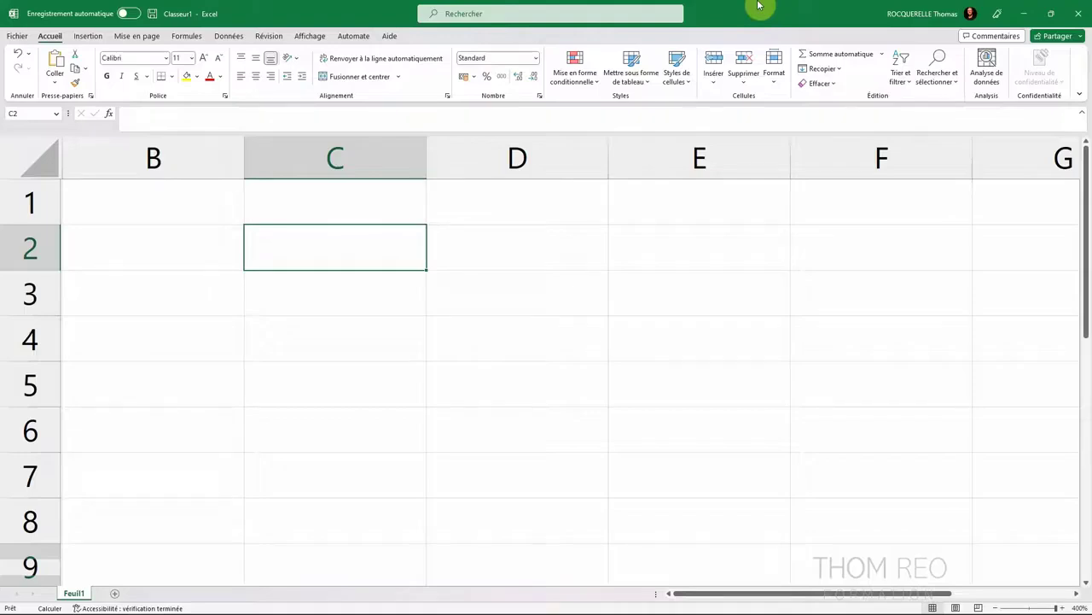
- Enter the formula =ALEA()*20 in cell C2
text(=alea)
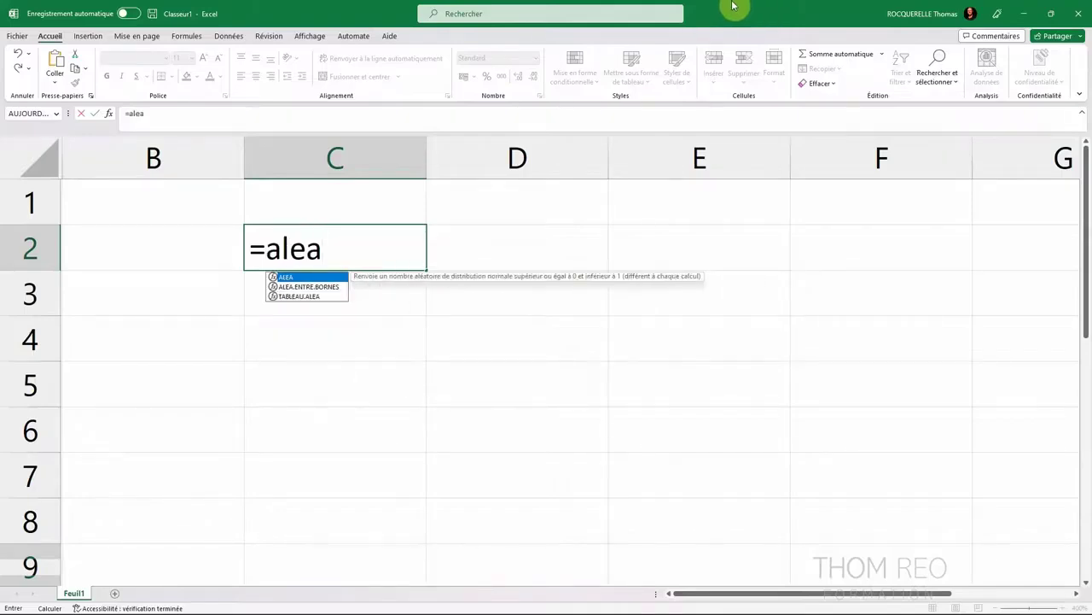
double_click(309, 279)
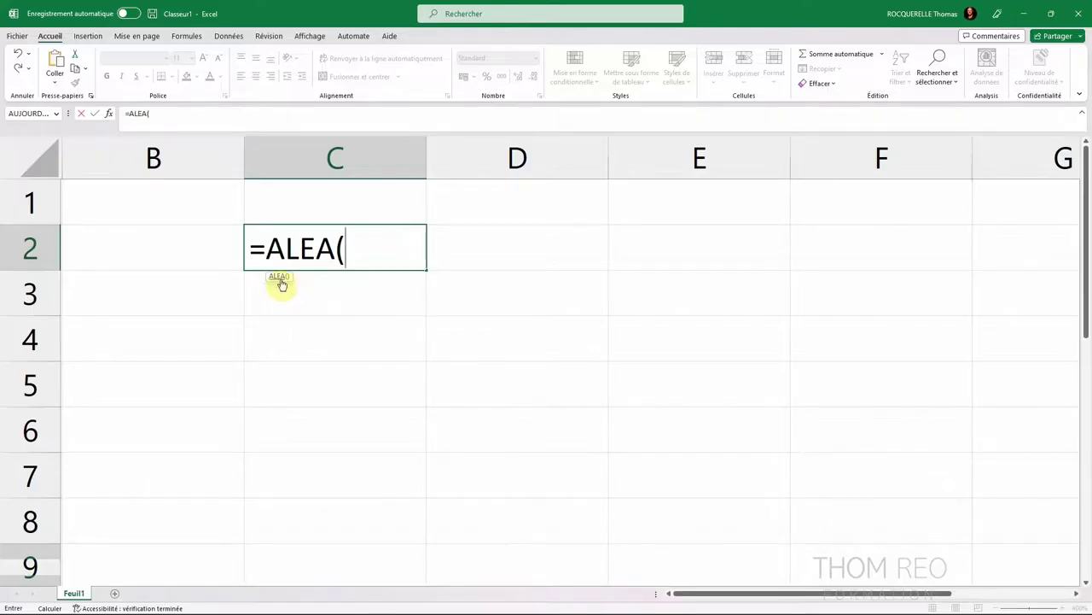
text())
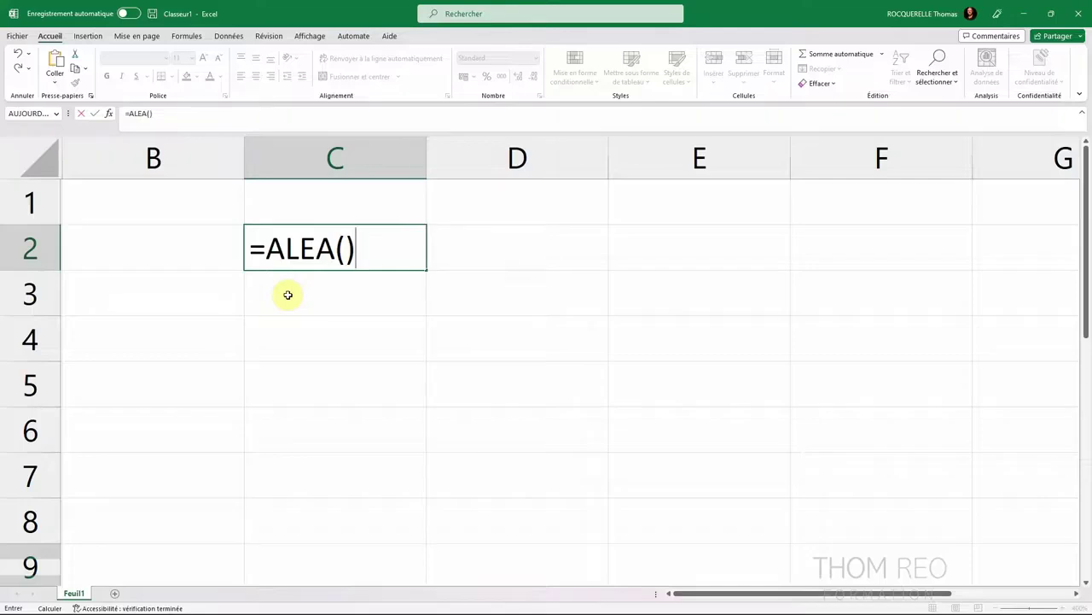
text(*20)
key(Return)
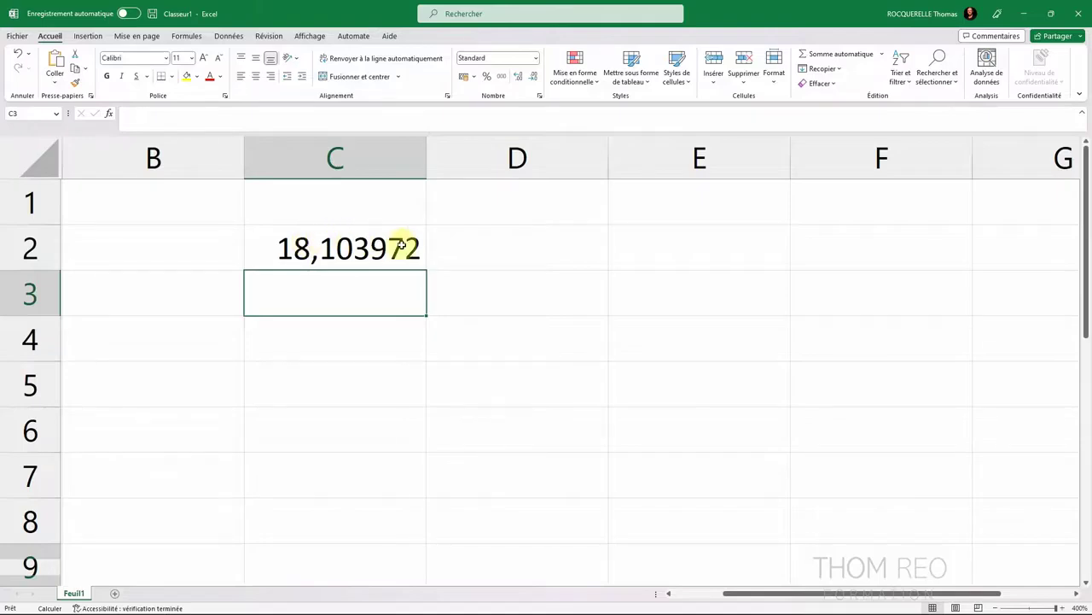
- Format the random number in cell C2 to show two decimal places
click(351, 233)
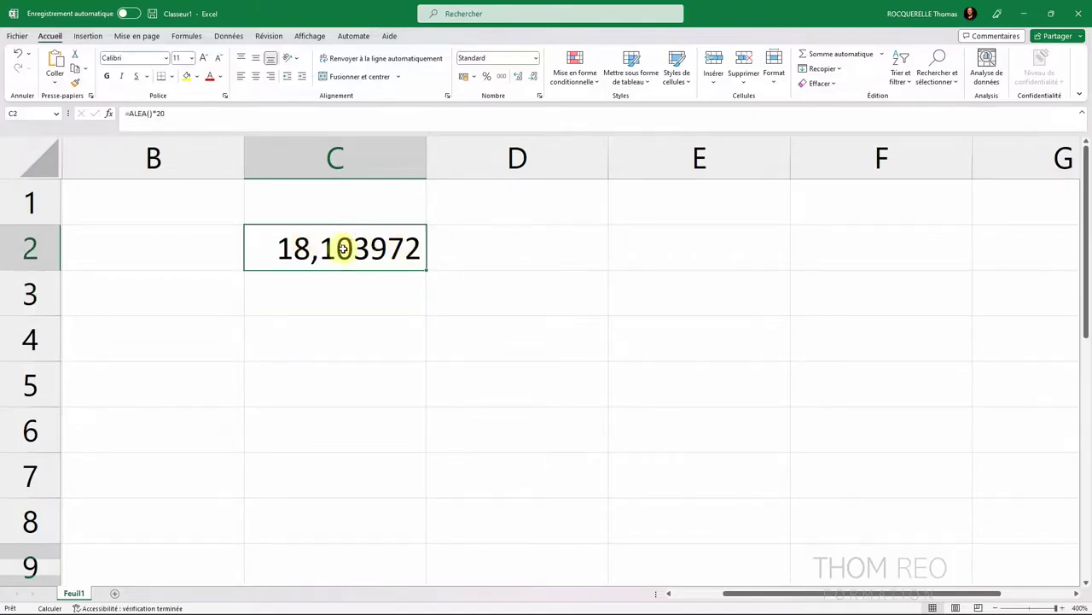
click(532, 78)
click(531, 77)
click(532, 78)
click(532, 78)
click(532, 78)
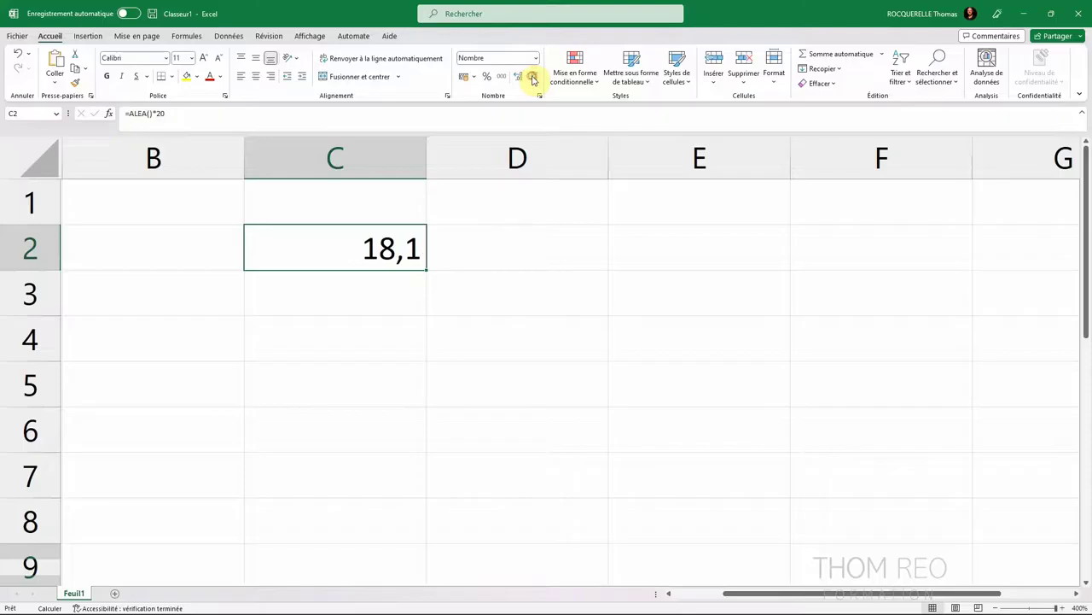
click(532, 77)
click(519, 77)
click(519, 77)
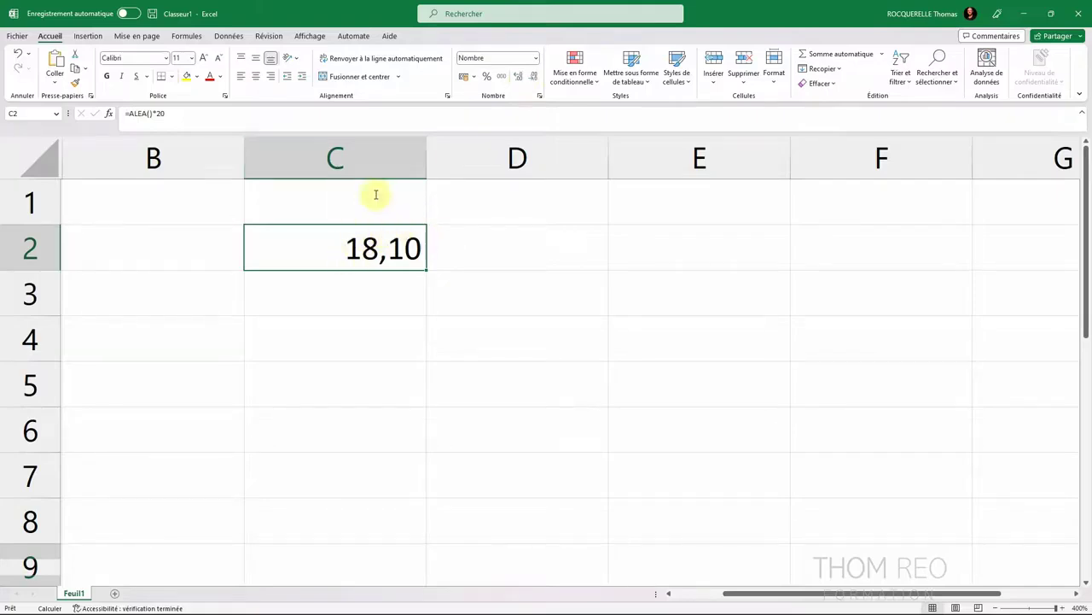
- Recalculate the workbook repeatedly to draw new random values in C2
click(189, 36)
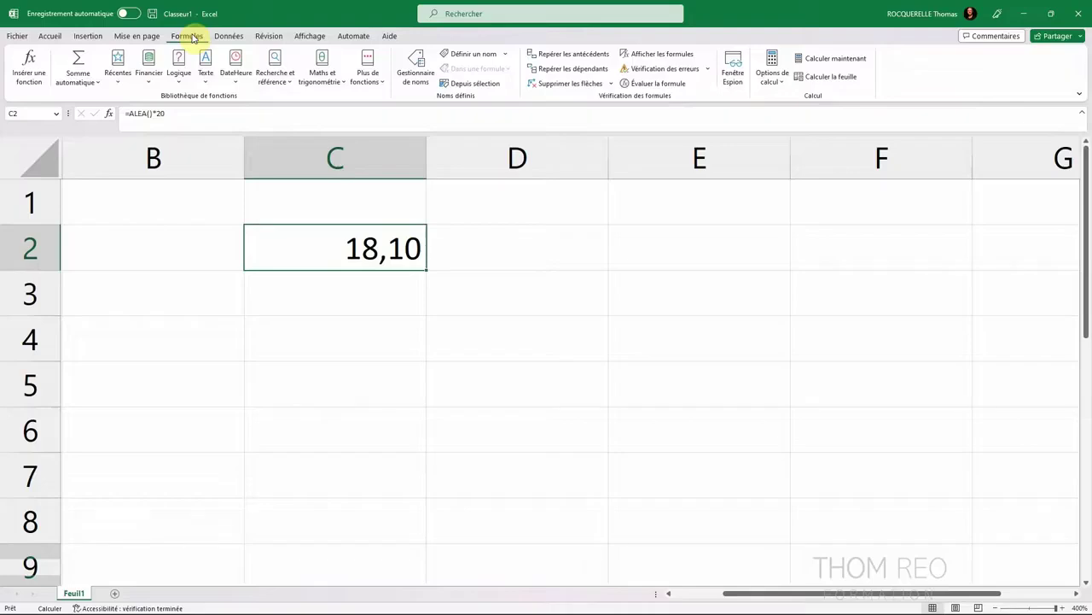
click(841, 59)
click(840, 59)
click(840, 59)
click(841, 59)
click(841, 59)
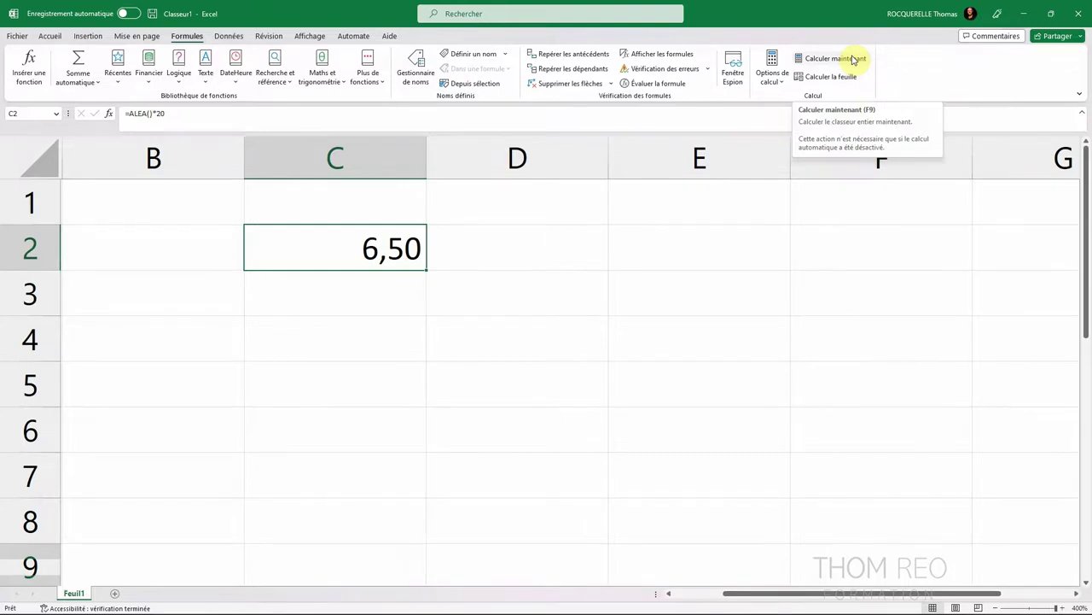
click(853, 60)
click(854, 60)
click(854, 60)
click(853, 59)
click(853, 60)
click(853, 59)
- Change the formula in C2 to =ALEA()*20+40
key(F2)
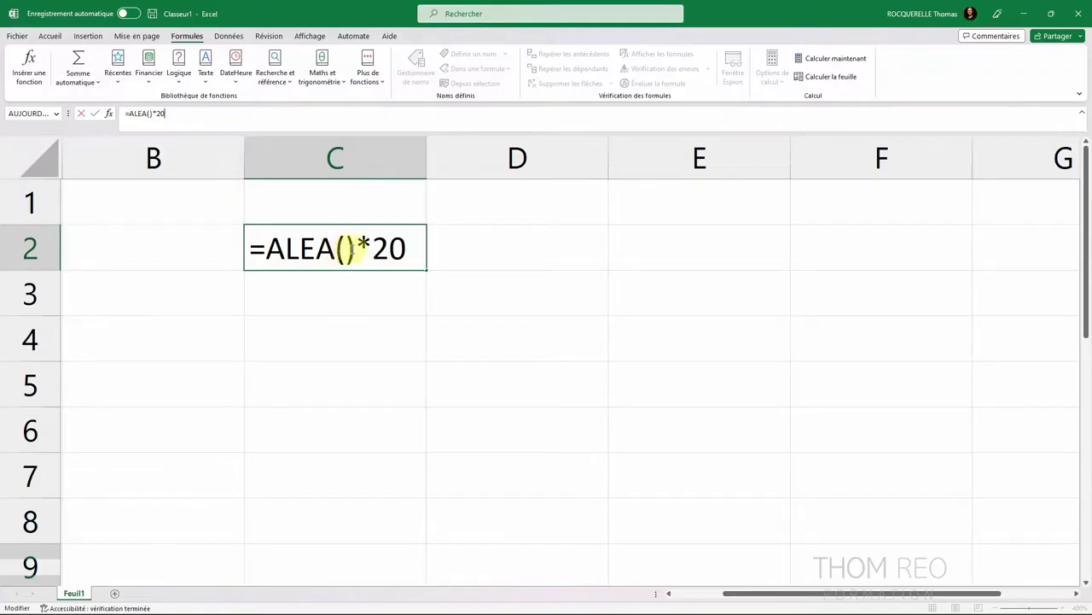
key(BackSpace)
key(BackSpace)
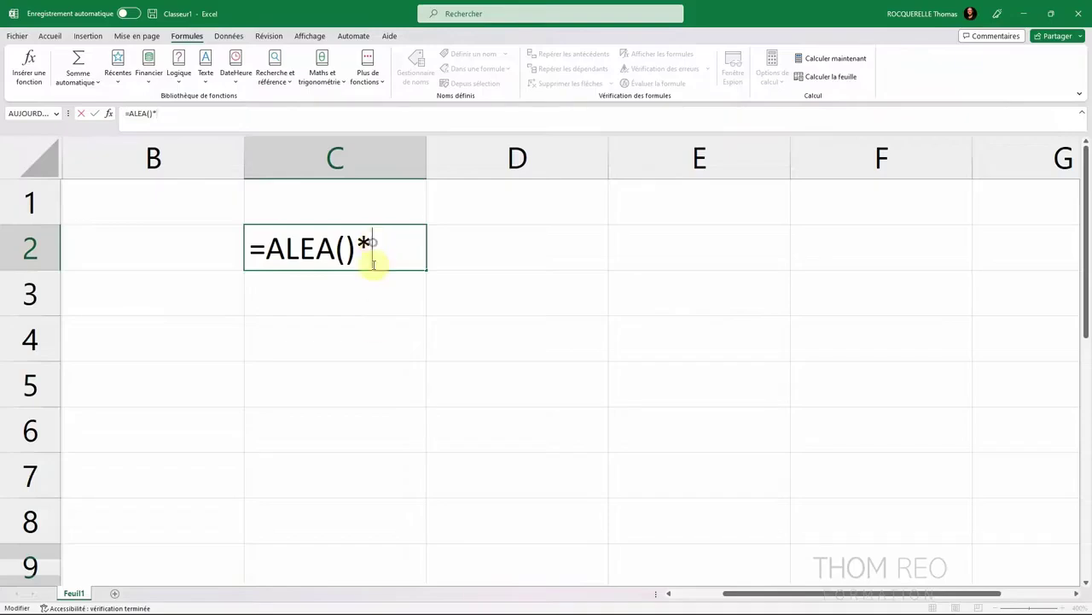
text(20)
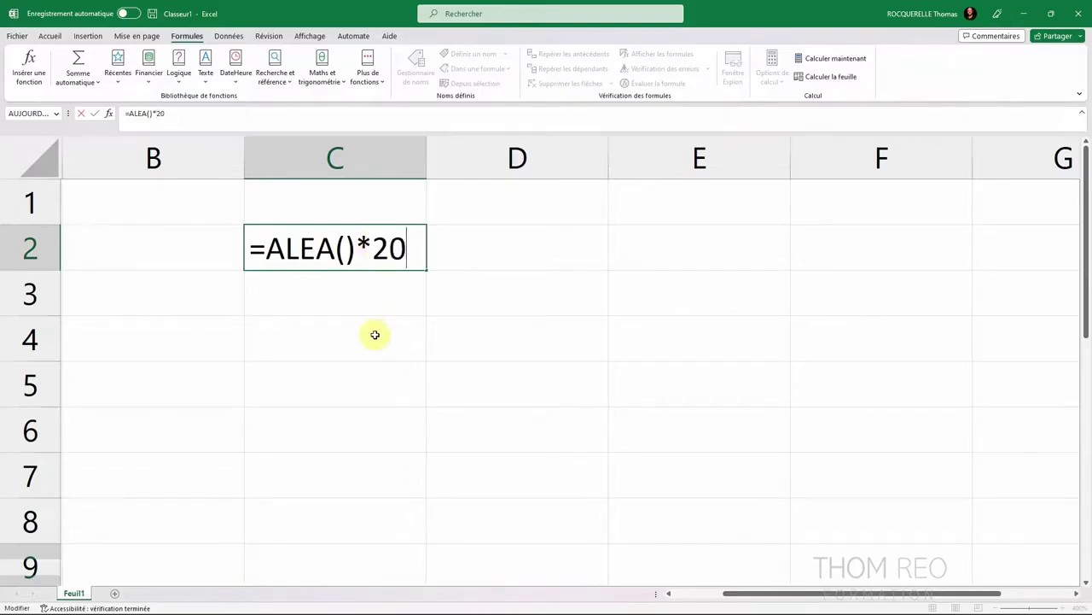
text(+40)
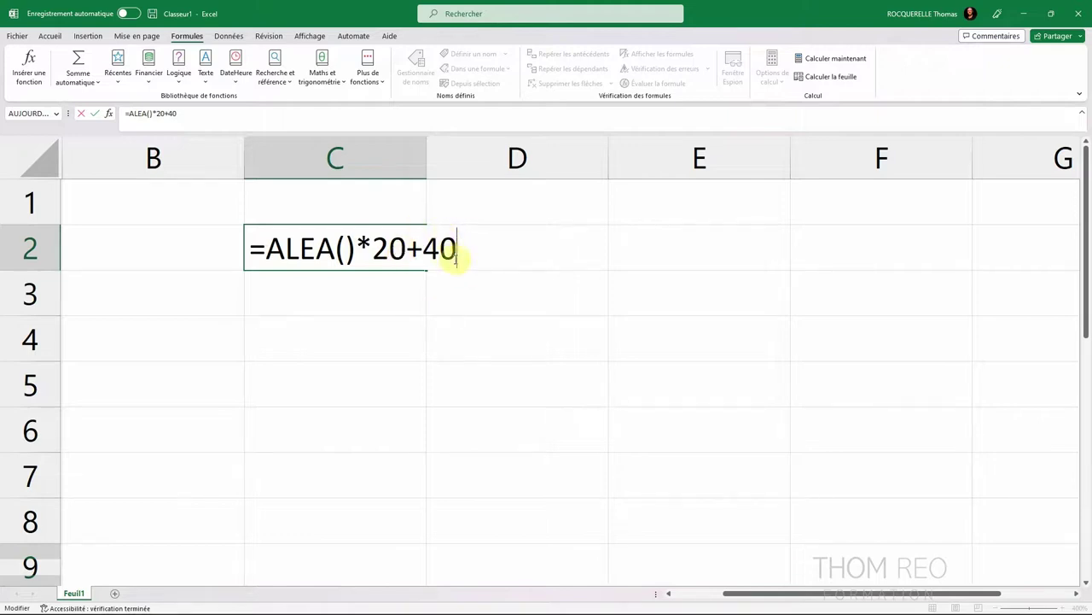
key(Return)
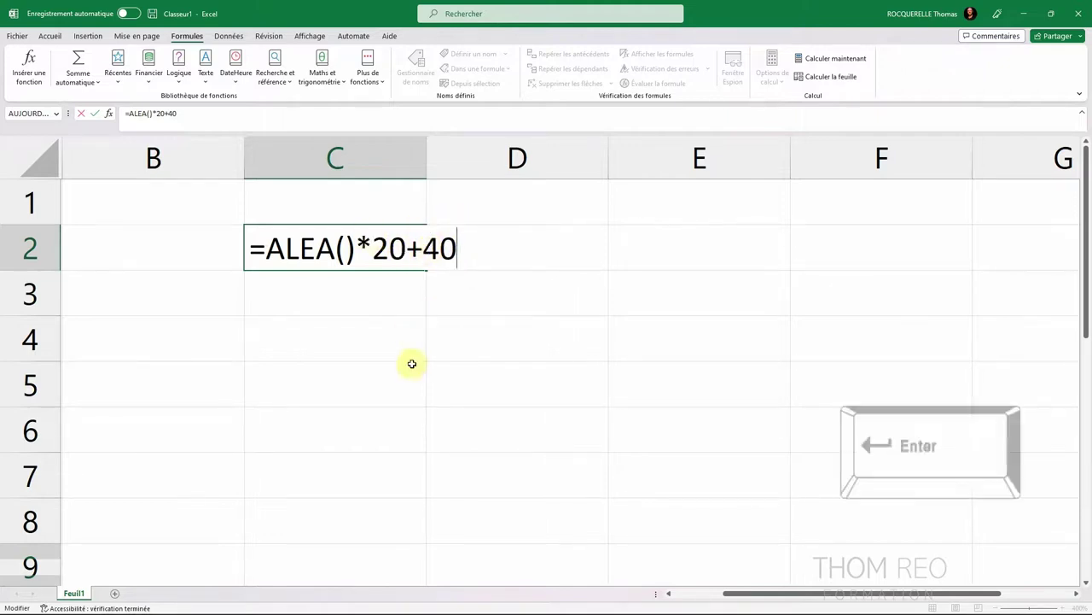
- Recalculate the workbook several times to test the random range with the added 40
click(825, 64)
click(825, 64)
click(826, 64)
click(826, 64)
click(825, 64)
click(825, 64)
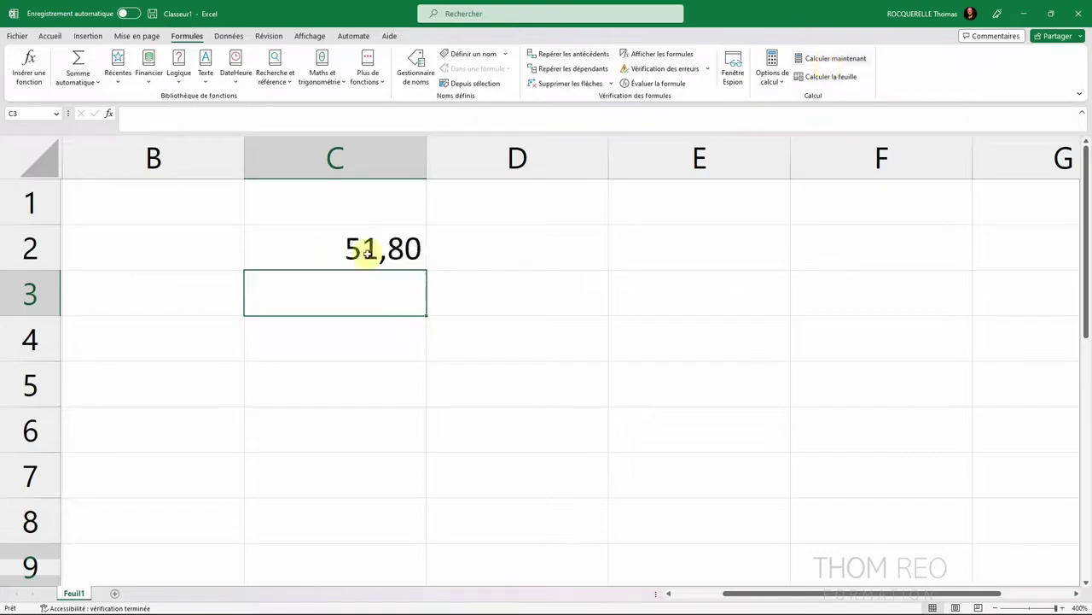
- Apply a different number format to cell C2 and recalculate its random value several times
click(313, 248)
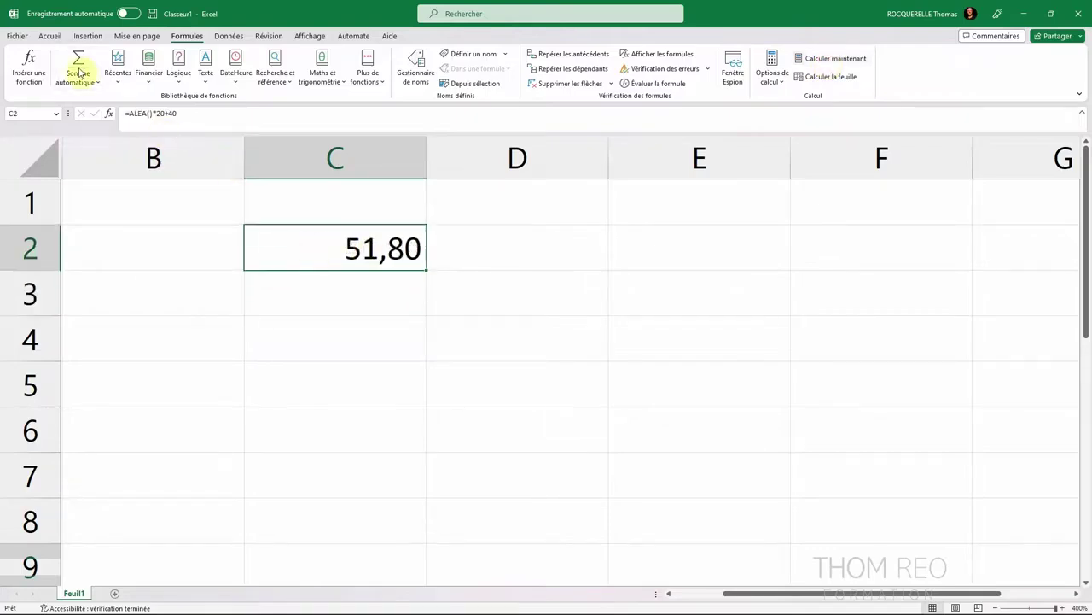
click(50, 36)
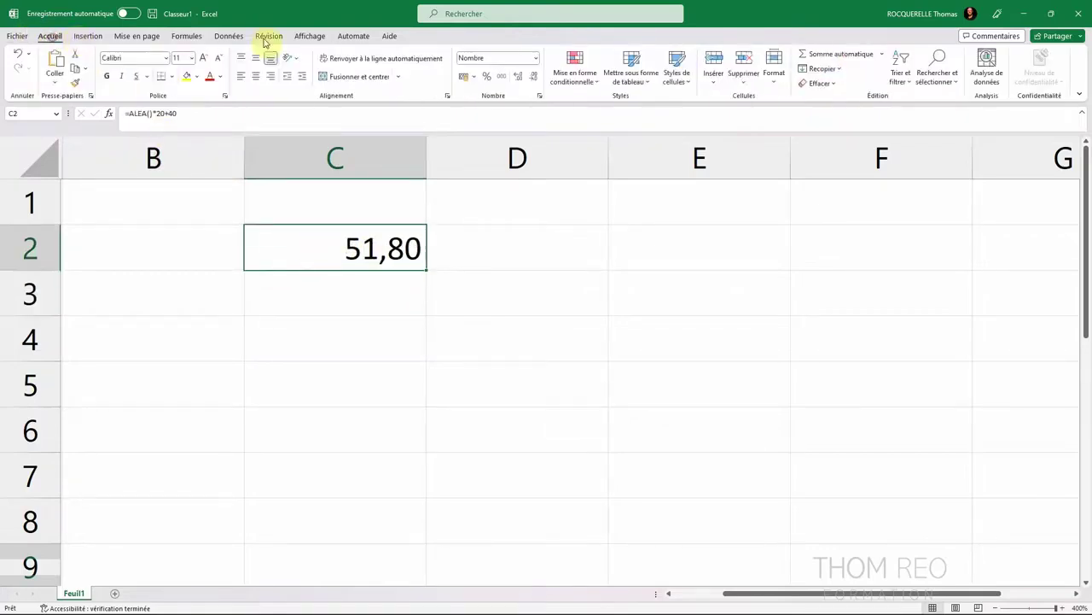
click(536, 58)
click(508, 137)
key(F9)
key(F9)
key(F9)
key(F9)
key(F9)
key(F9)
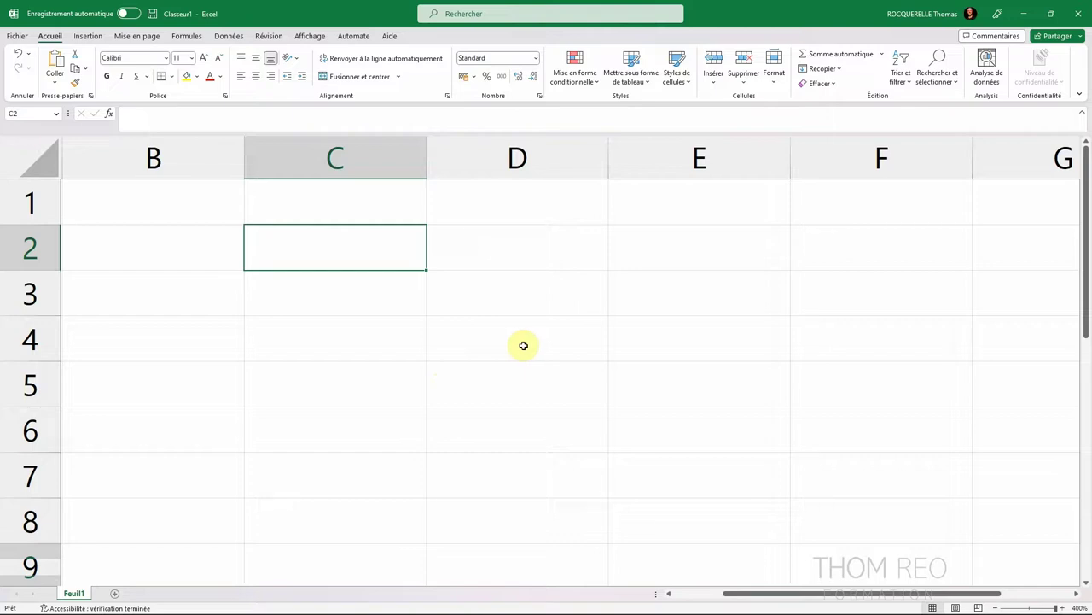
- Enter the formula =ALEA.ENTRE.BORNES(200;500) in cell C2
text(=alea)
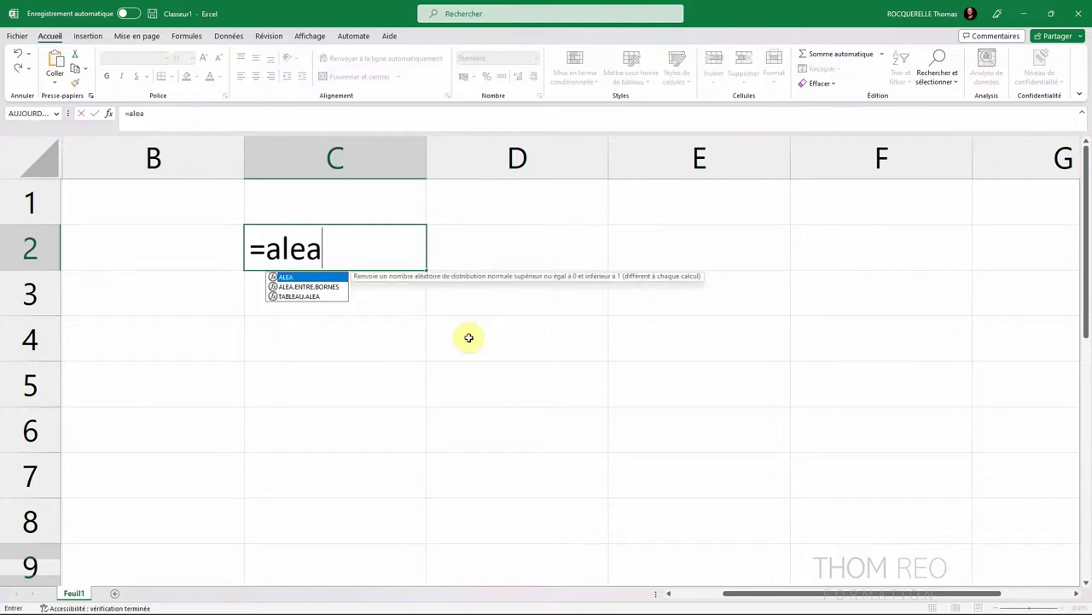
double_click(327, 292)
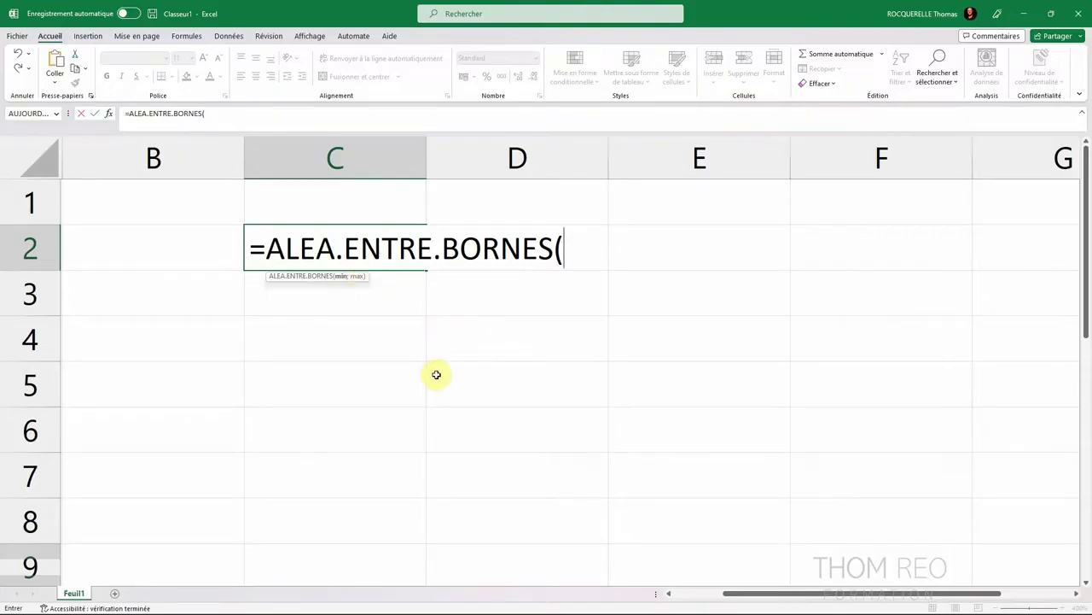
text(200;500)
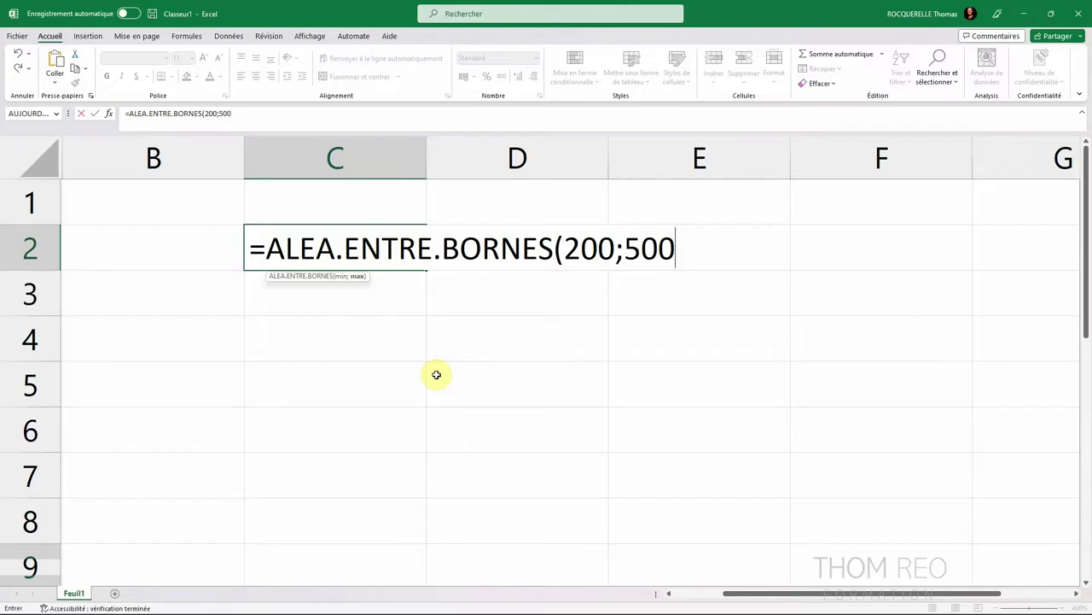
text())
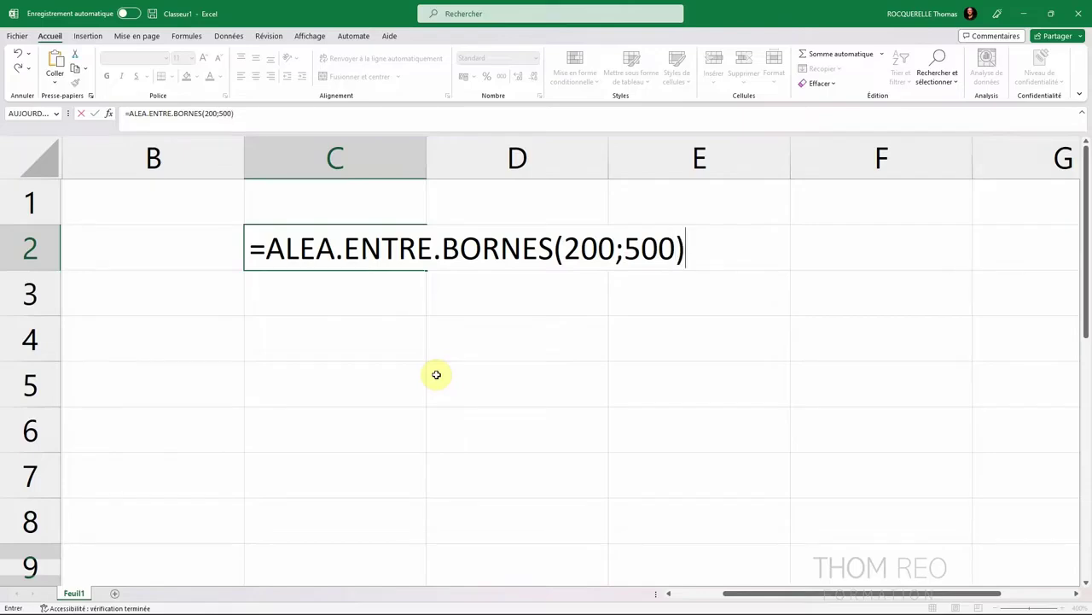
key(Return)
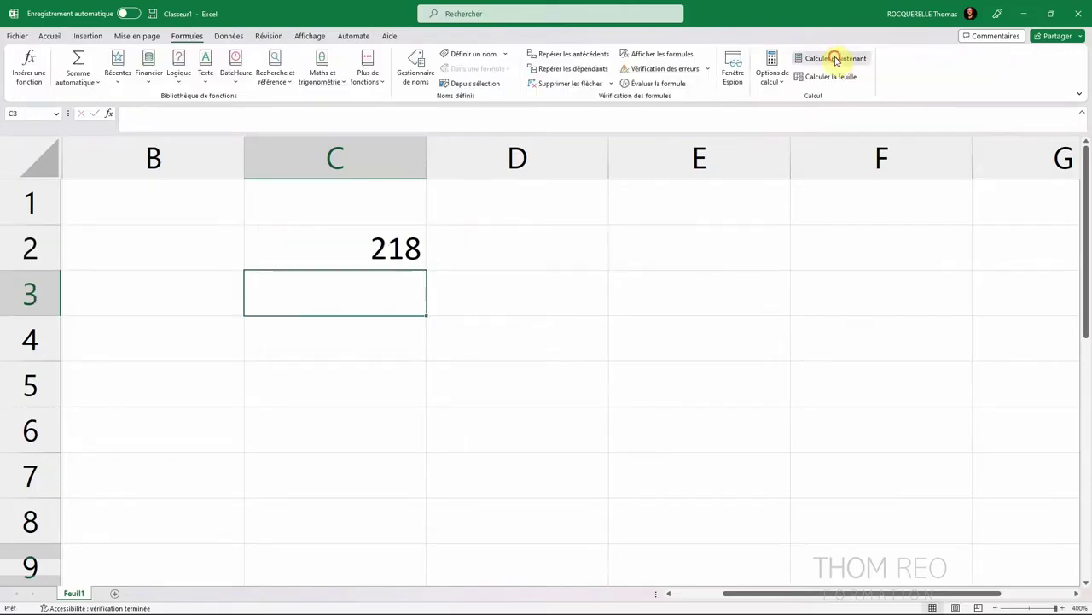
- Recalculate the workbook repeatedly to draw new random integers between 200 and 500
click(834, 58)
click(834, 58)
click(835, 58)
click(835, 58)
click(835, 58)
click(835, 58)
click(835, 58)
click(835, 58)
click(834, 58)
- Format C2 with four decimal places and recalculate its random value several times
click(50, 36)
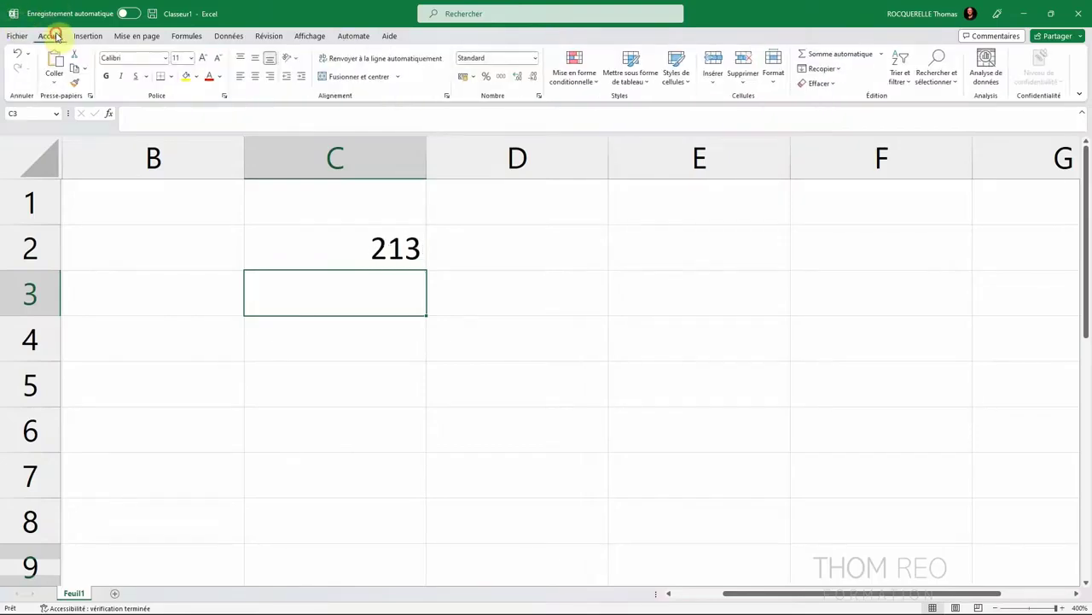
key(Up)
click(520, 78)
click(520, 77)
click(520, 78)
click(520, 77)
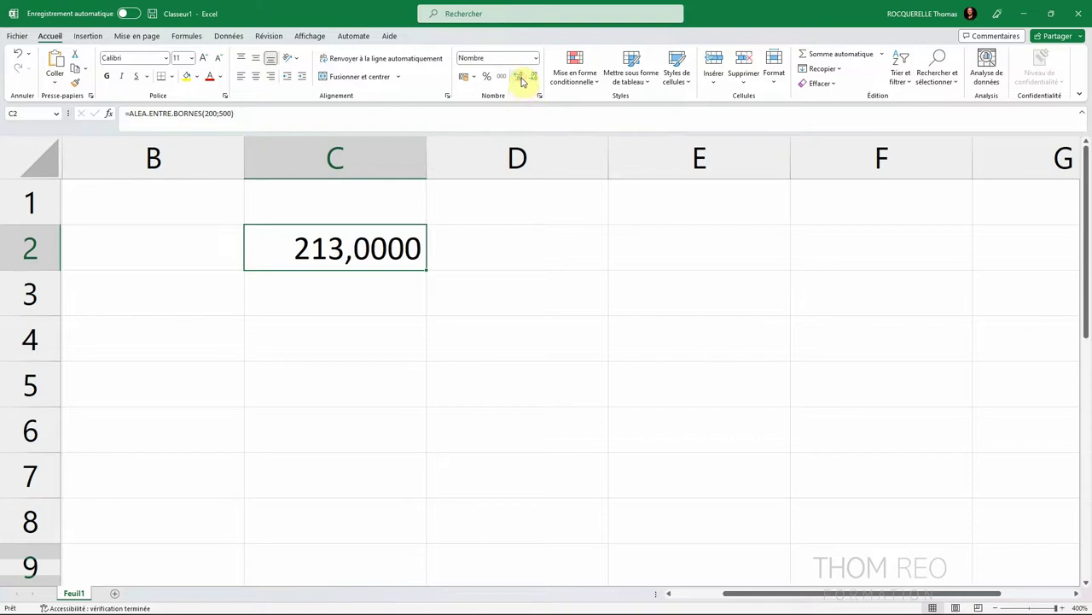
key(F9)
key(F9)
key(F9)
key(F9)
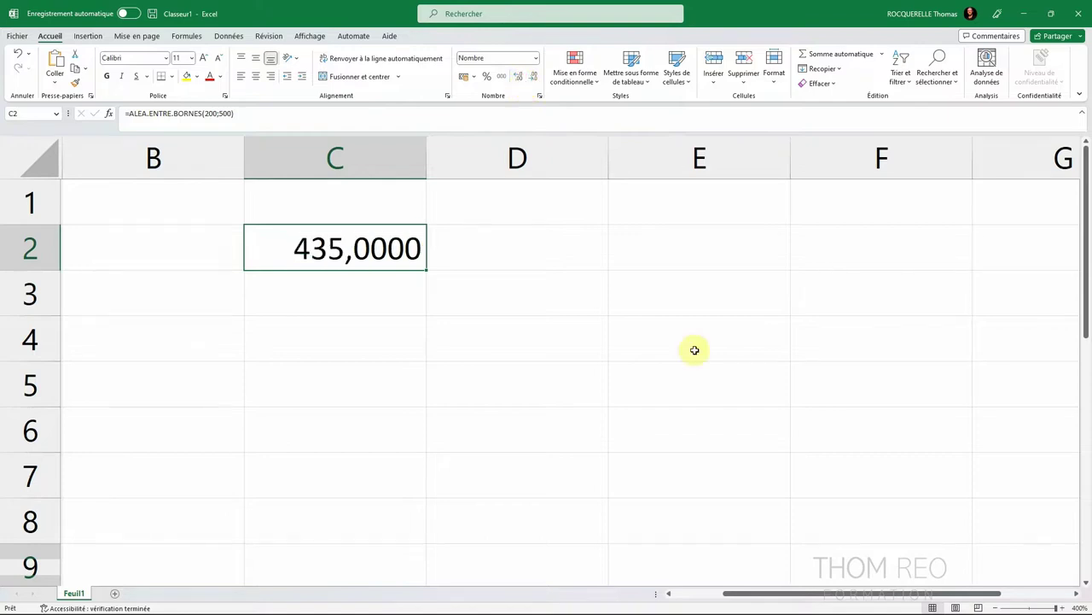
key(F9)
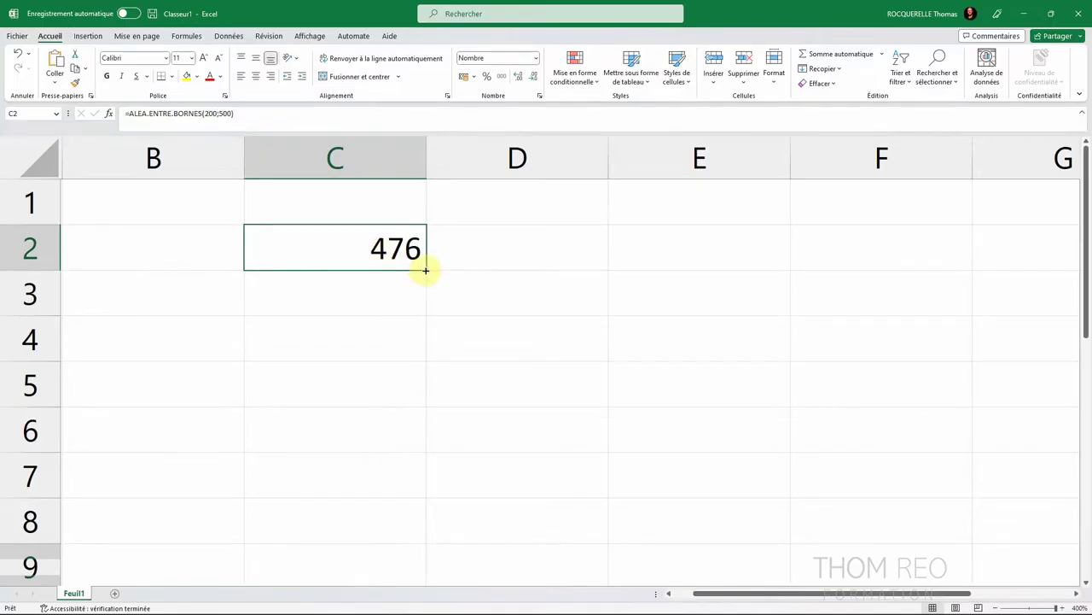
- Fill the C2 formula down to C7 and recalculate the column of random integers several times
drag(426, 270, 415, 509)
click(720, 351)
key(F9)
key(F9)
key(F9)
key(F9)
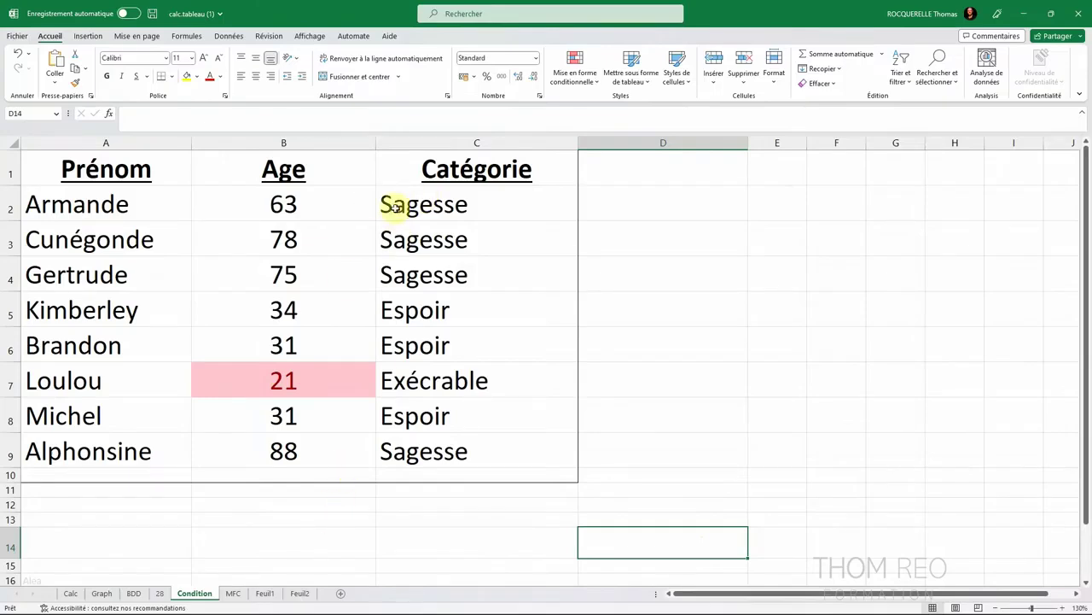
- Inspect the category formula in C2 of the Condition sheet and recalculate the ages and categories repeatedly
click(450, 206)
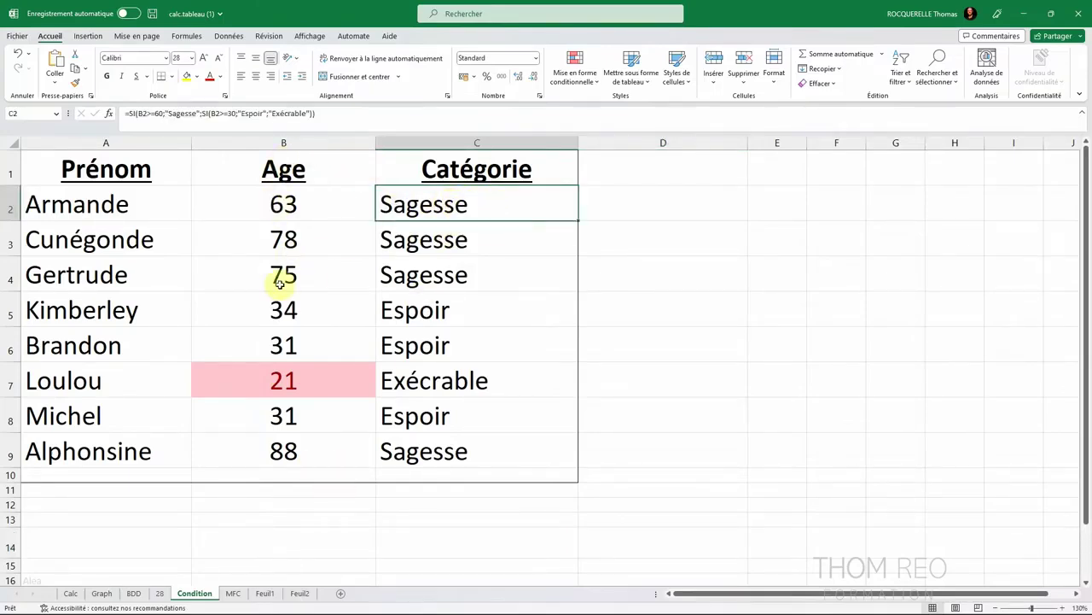
key(F9)
key(F9)
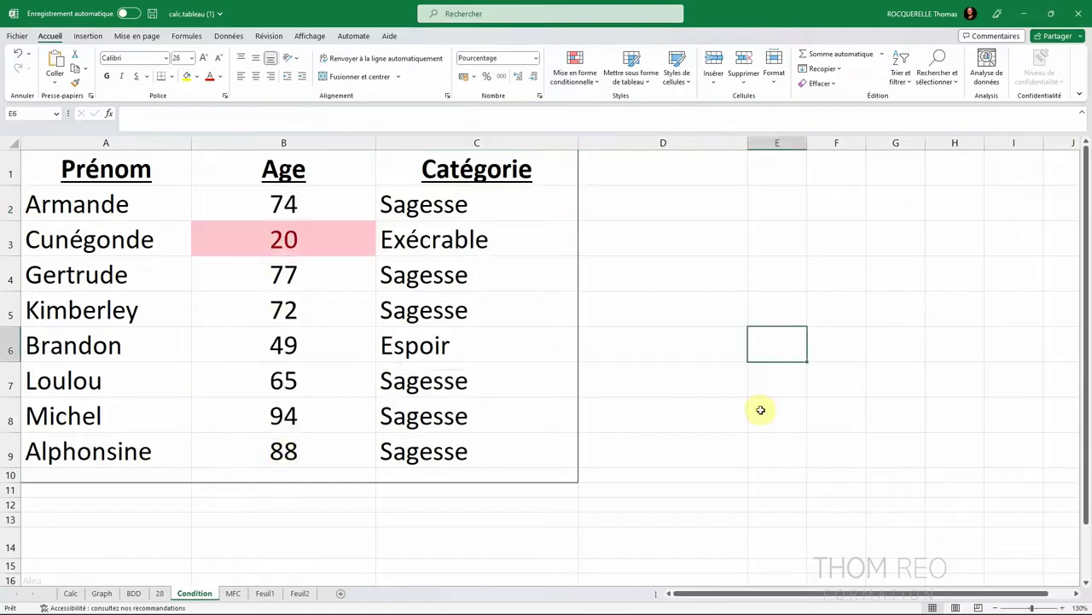
key(F9)
key(F9)
key(F9)
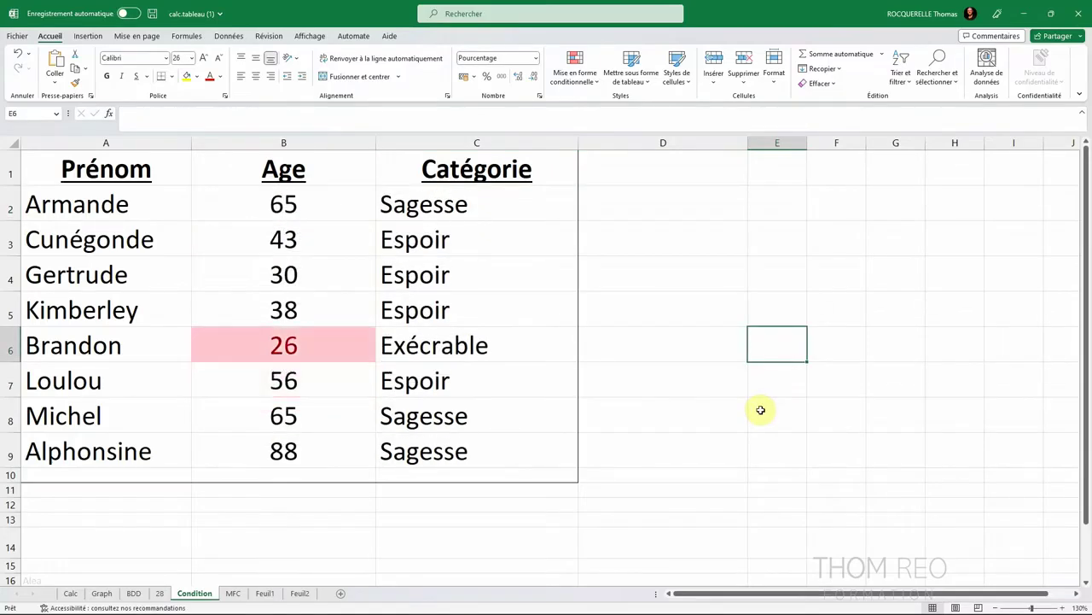
key(F9)
key(F9)
key(F9)
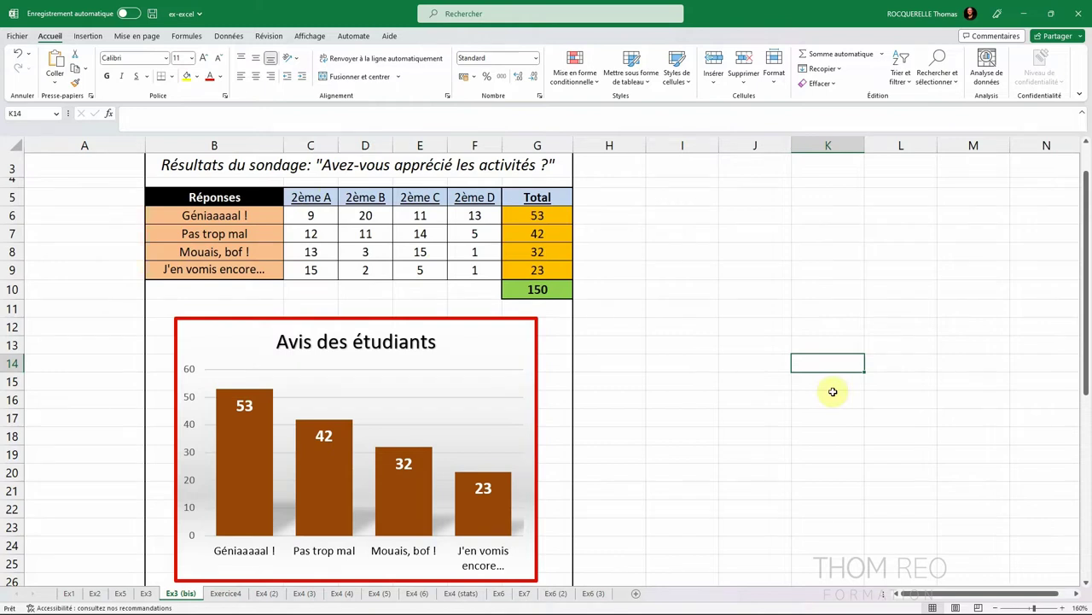
- Recalculate the survey results table and its "Avis des étudiants" chart repeatedly in the Ex3 (bis) sheet
key(F9)
key(F9)
key(F9)
key(F9)
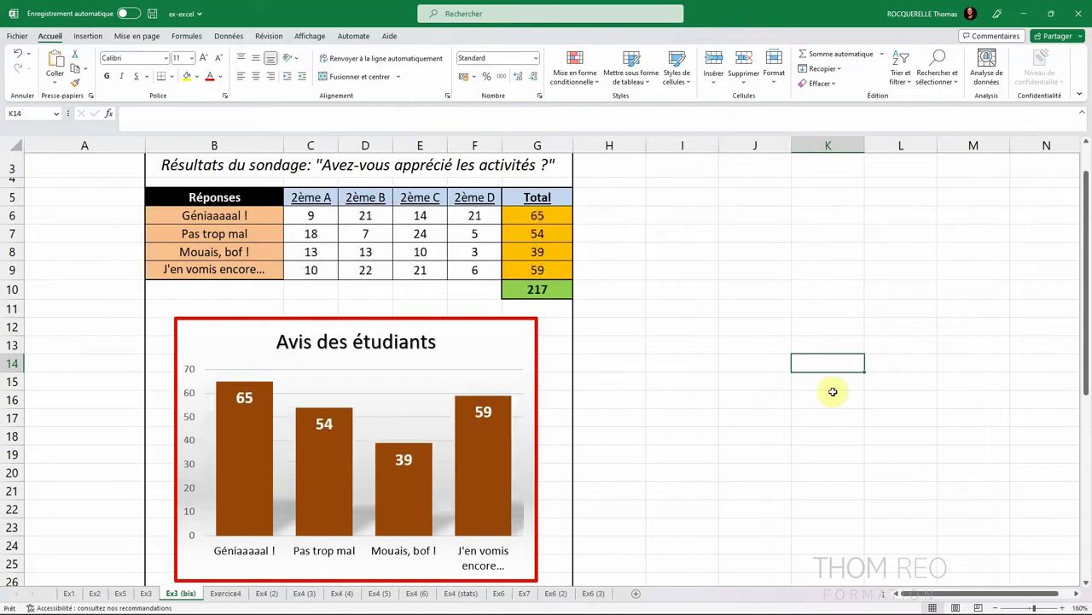
key(F9)
key(F9)
key(F9)
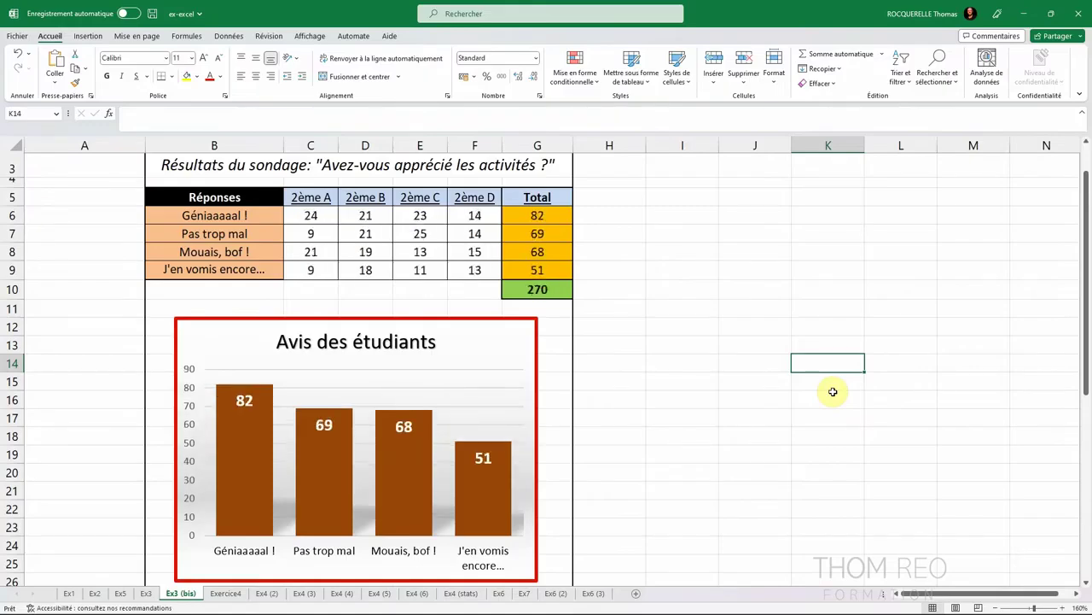
key(F9)
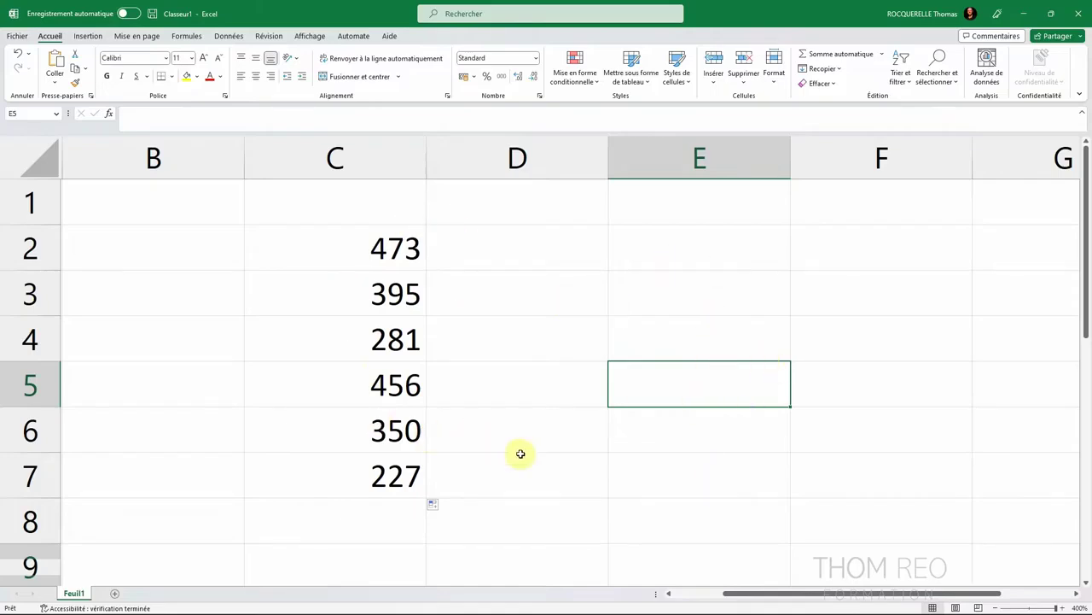
- Enter =1+1 in E5 and switch the workbook's calculation mode to Manuel
text(=1+1)
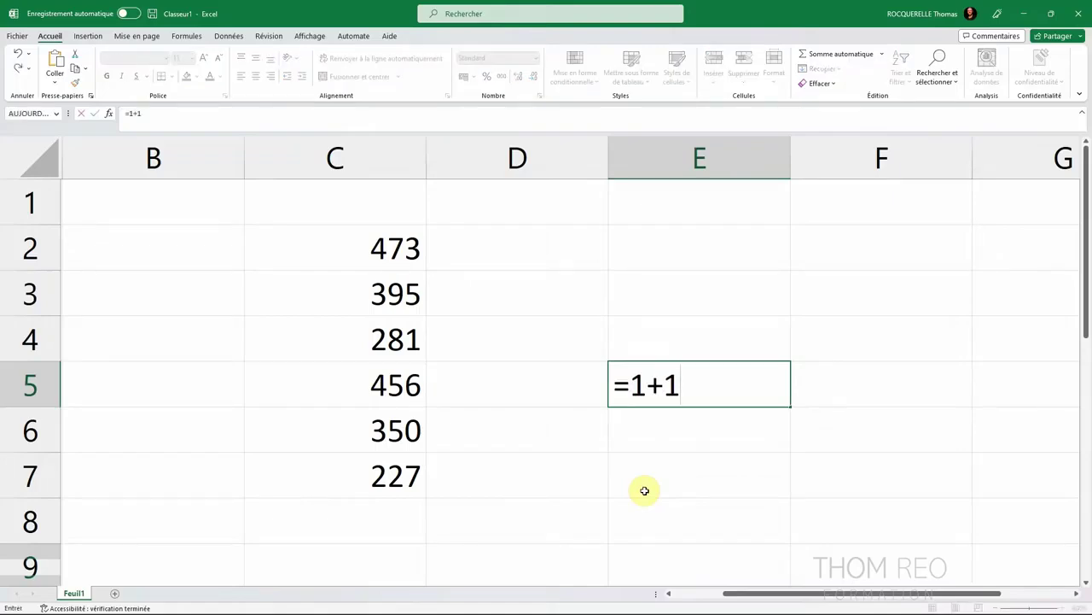
key(Return)
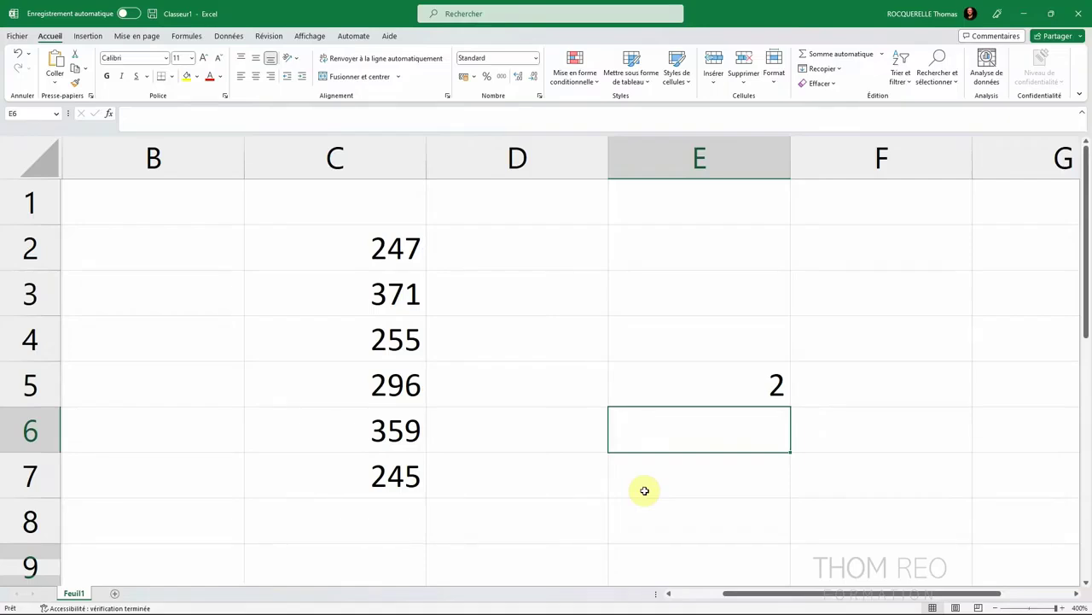
click(186, 36)
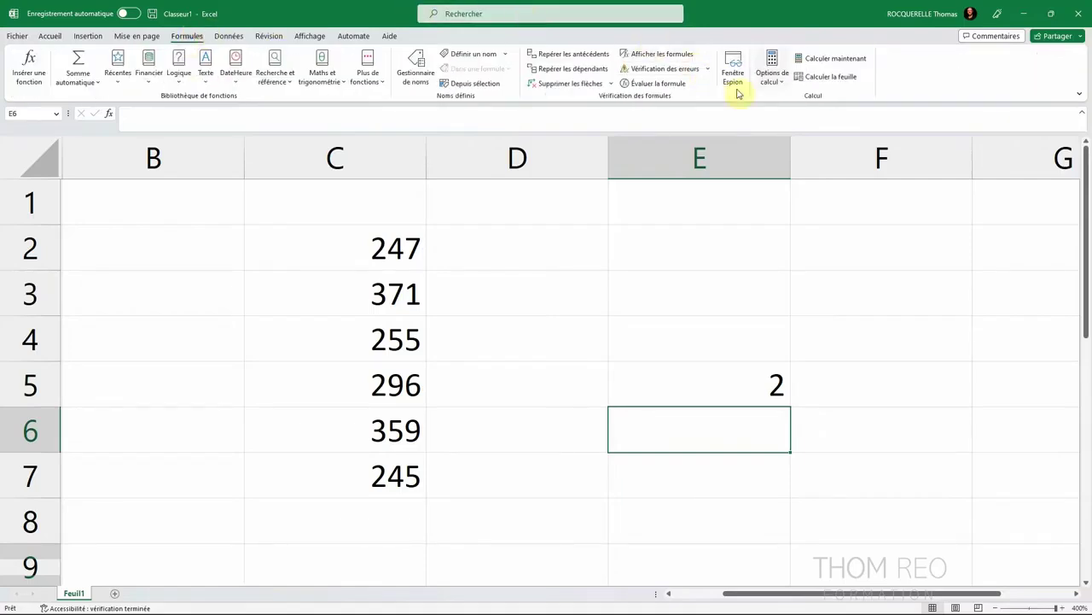
click(772, 75)
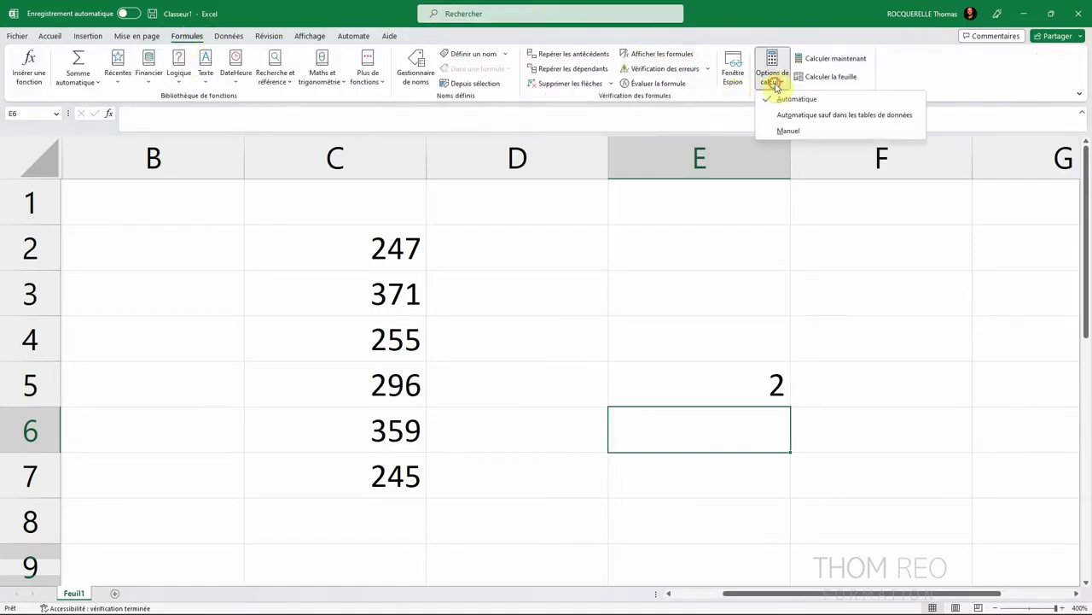
click(787, 130)
- Enter =2+2 in E7, then recalculate the workbook on demand several times
click(673, 477)
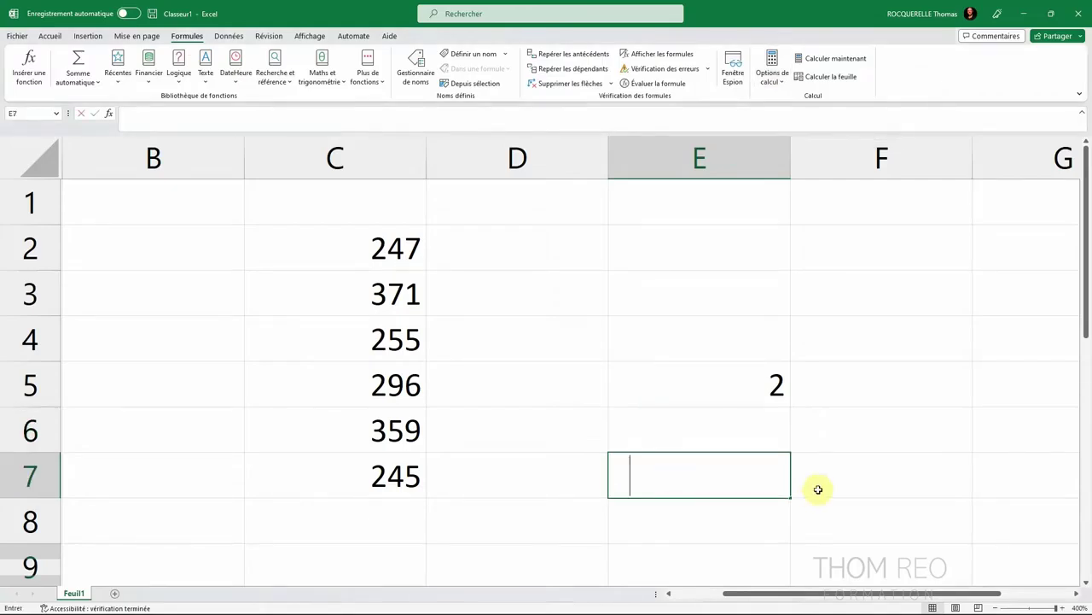
text(=2+2)
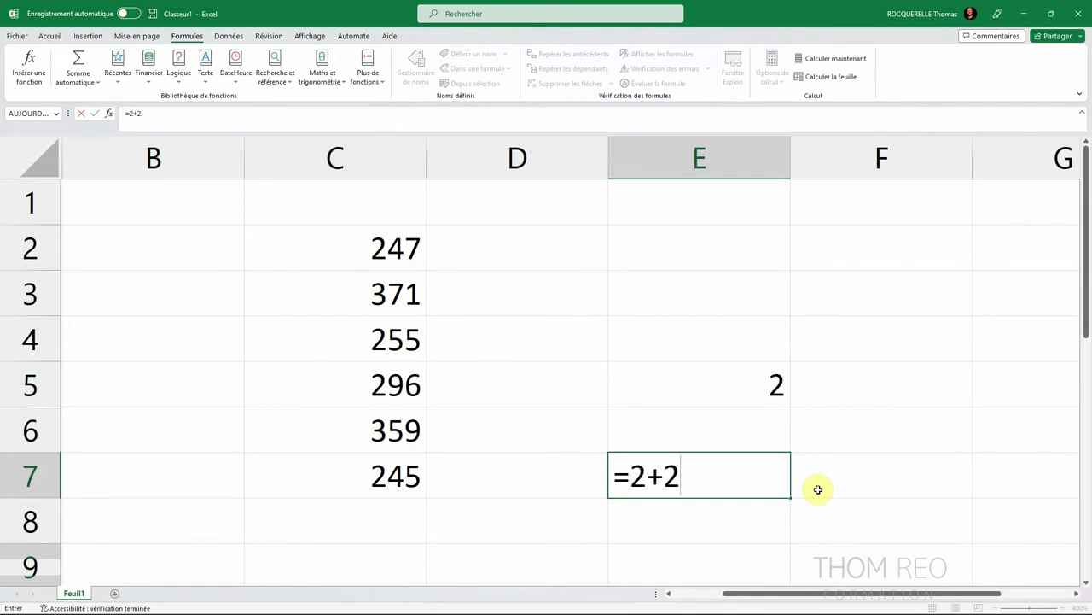
key(Return)
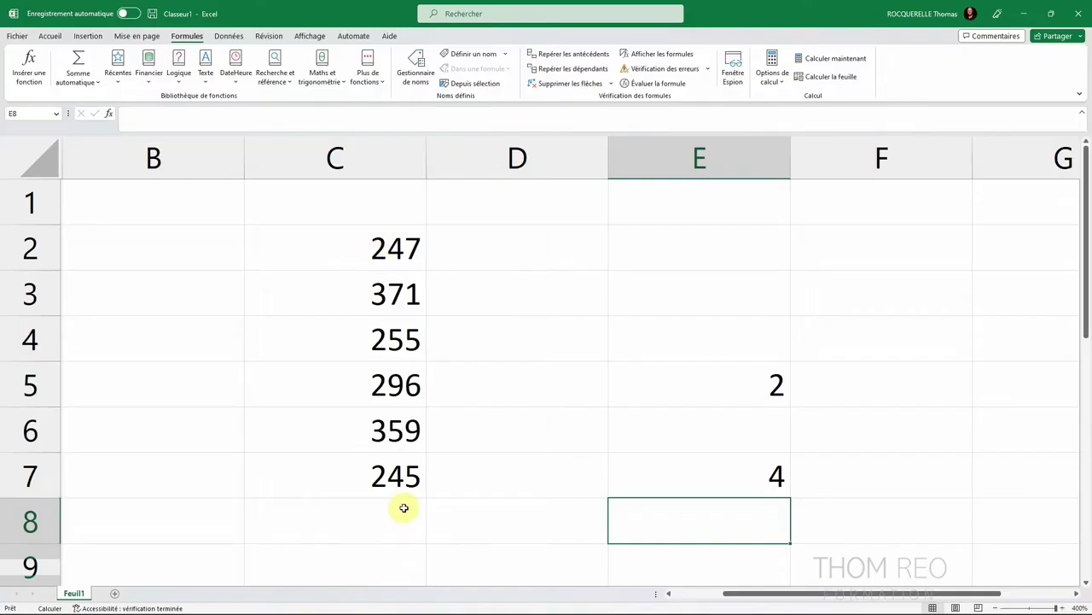
click(840, 59)
click(840, 59)
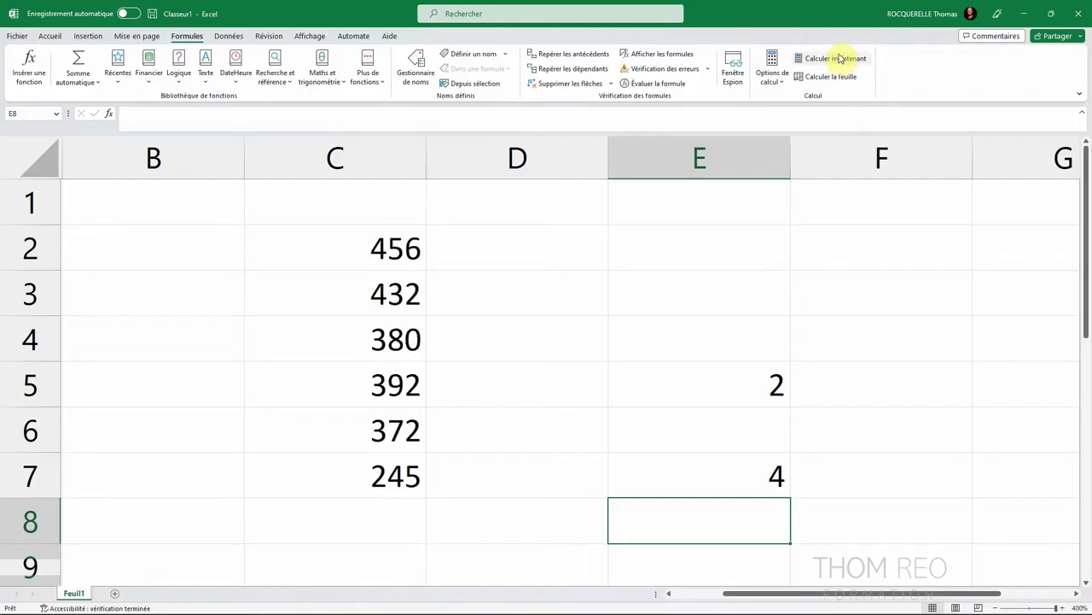
click(840, 58)
click(840, 57)
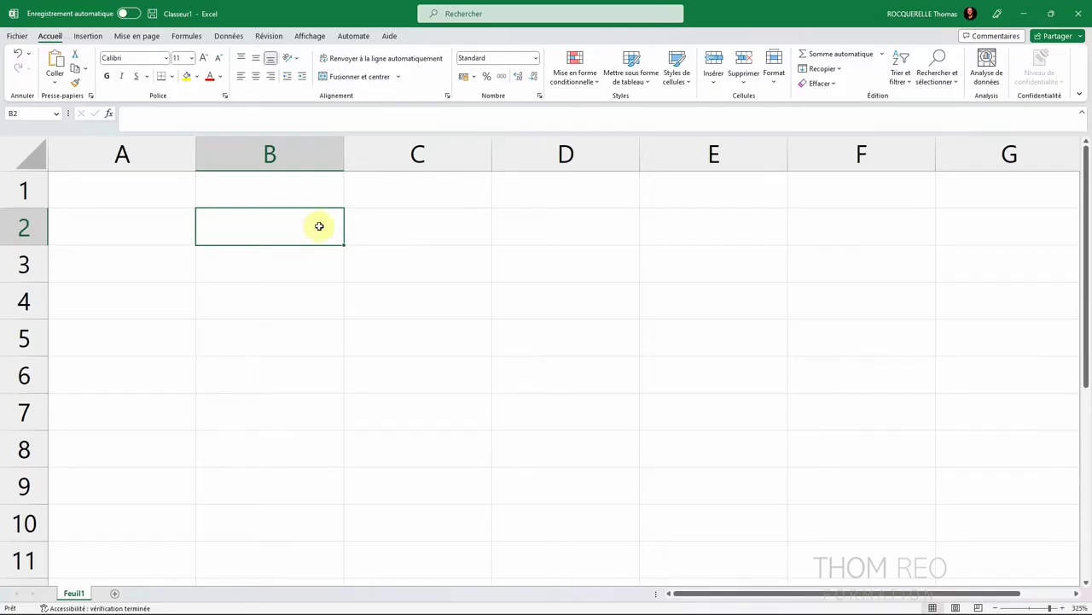
- Fill a 10-row by 5-column block from B2 with random integers using =TABLEAU.ALEA(10;5;0;500;VRAI)
text(=ale)
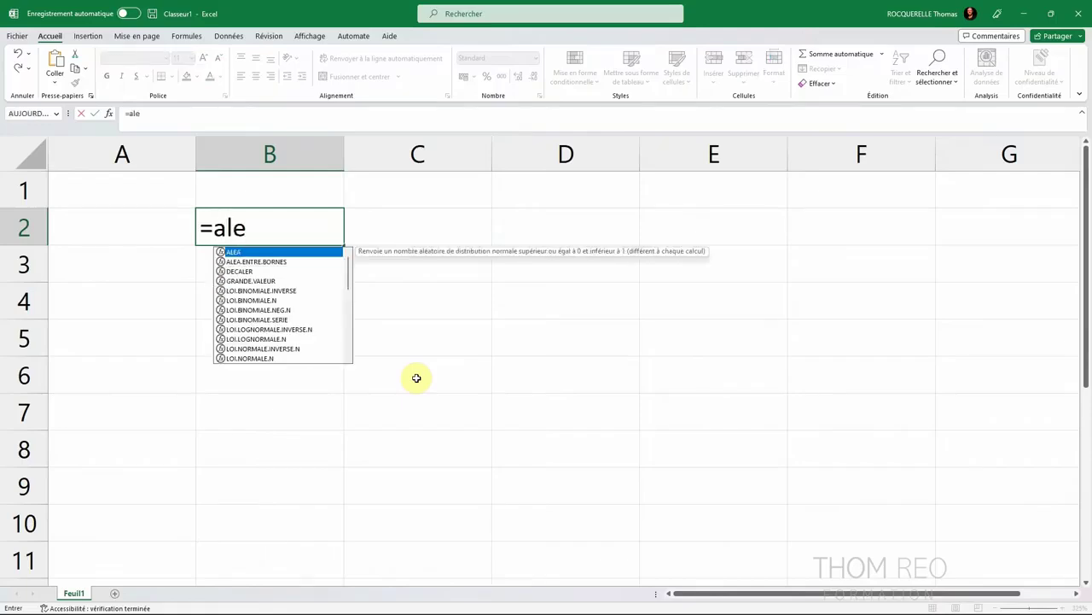
text(a)
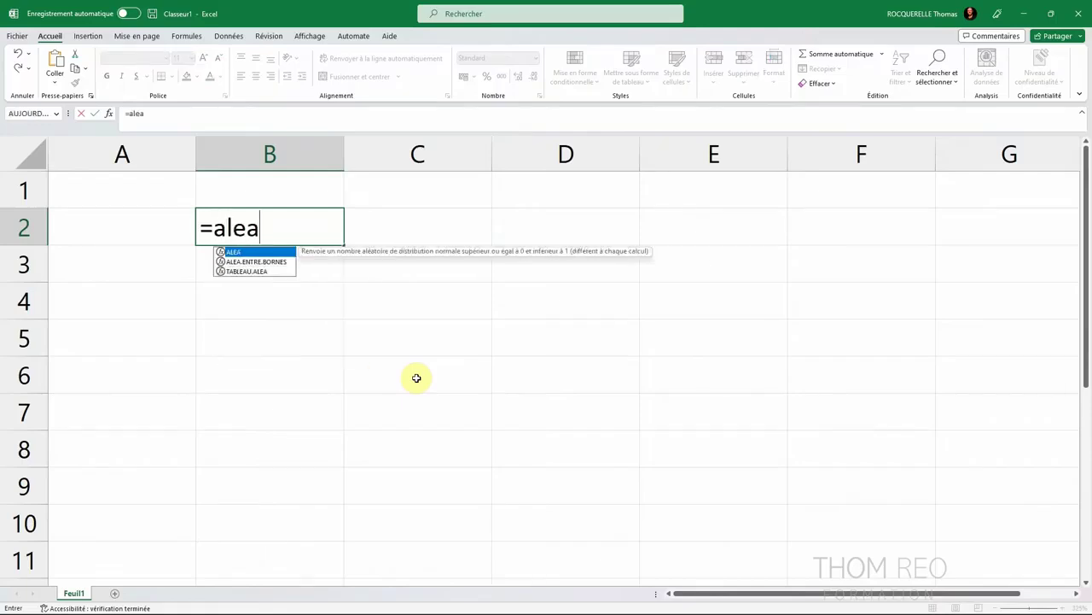
double_click(257, 273)
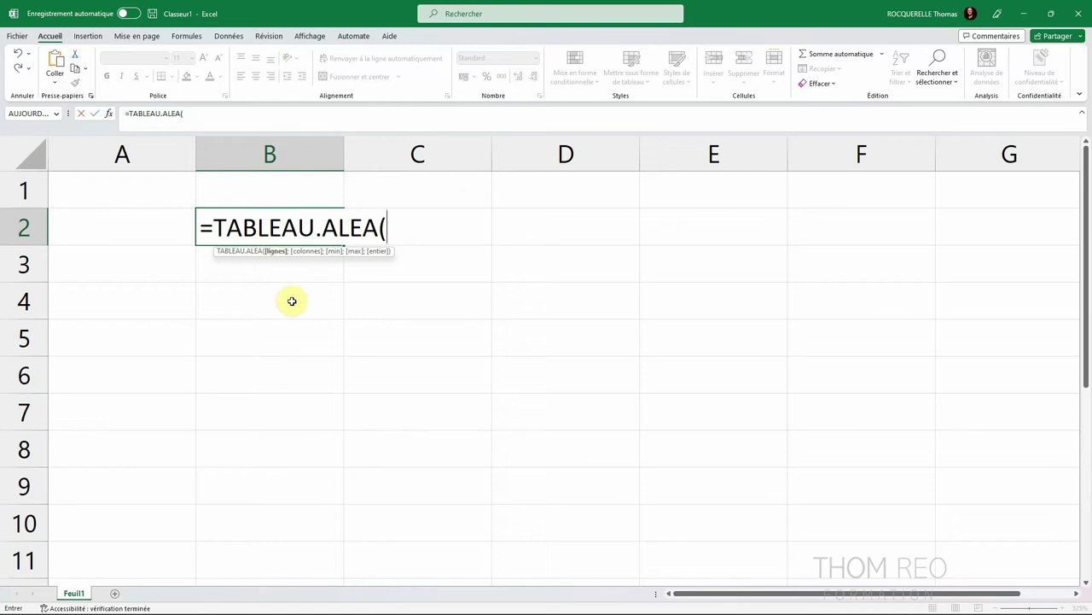
text(10;)
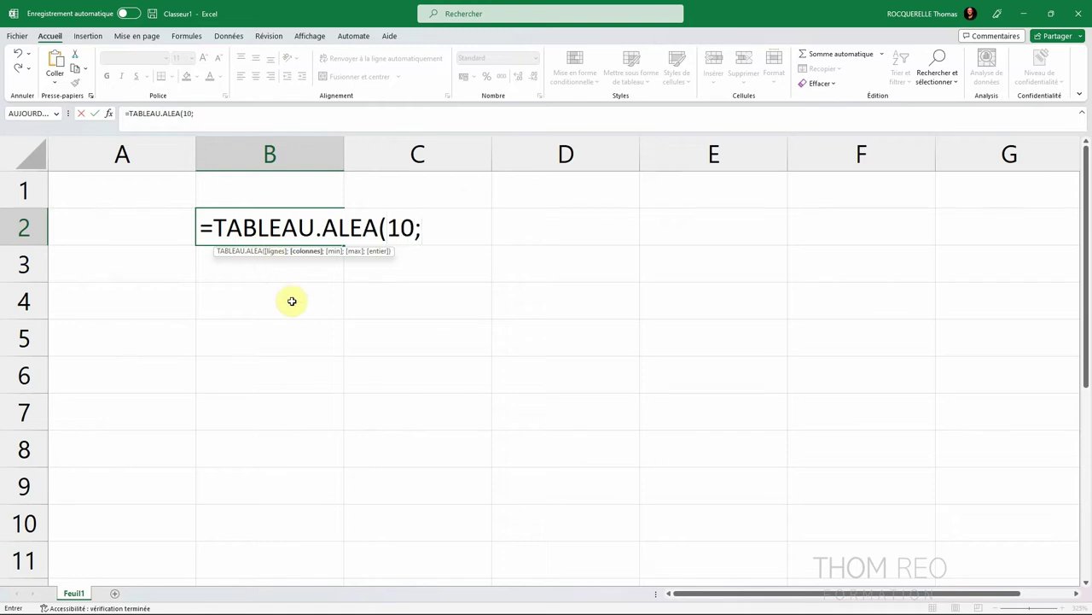
text(5;)
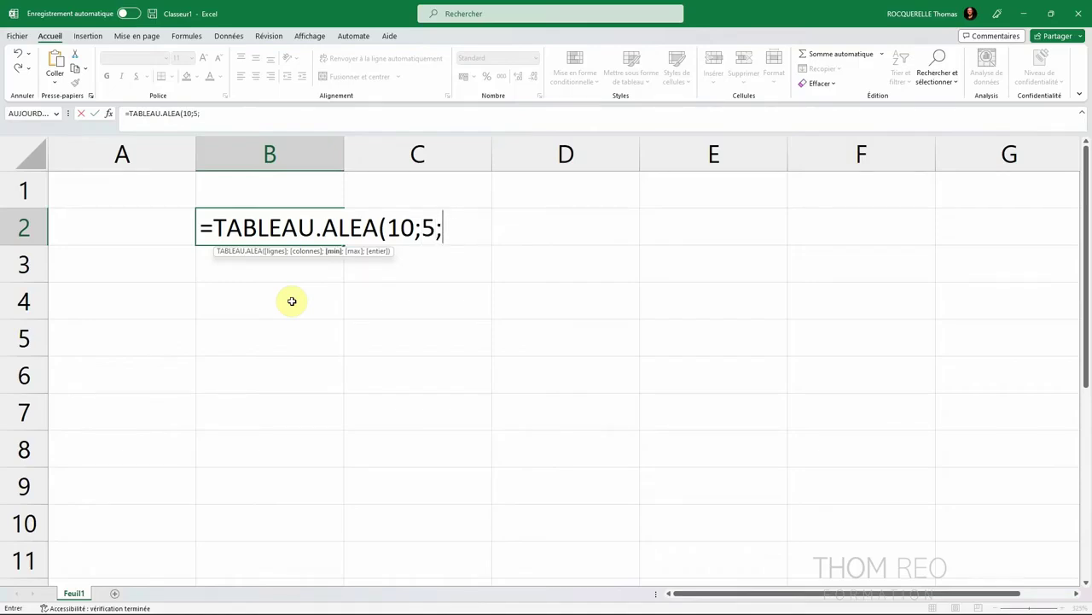
text(0;500;)
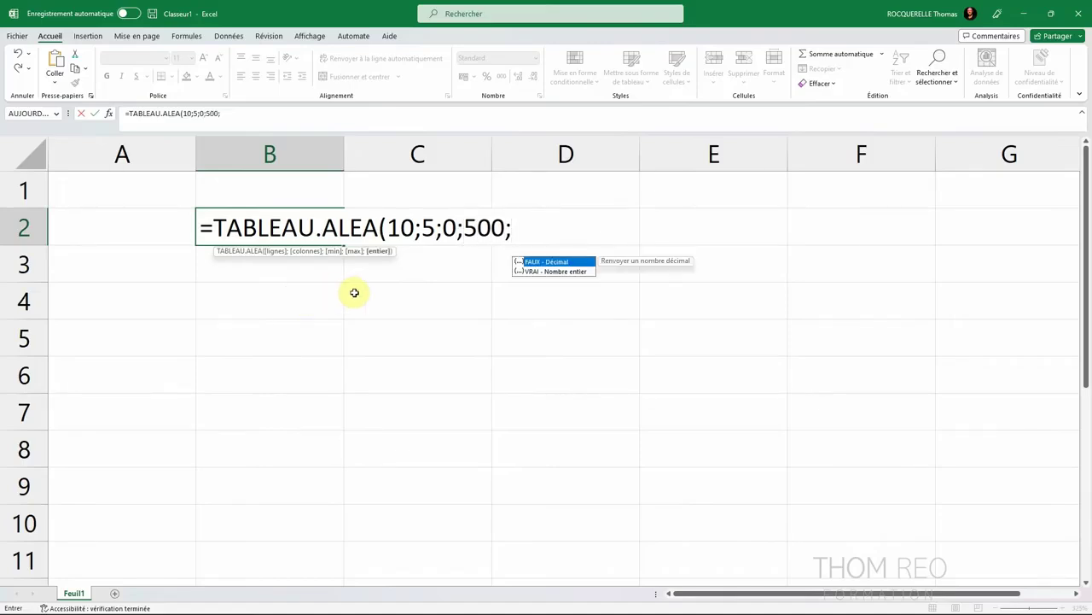
double_click(554, 273)
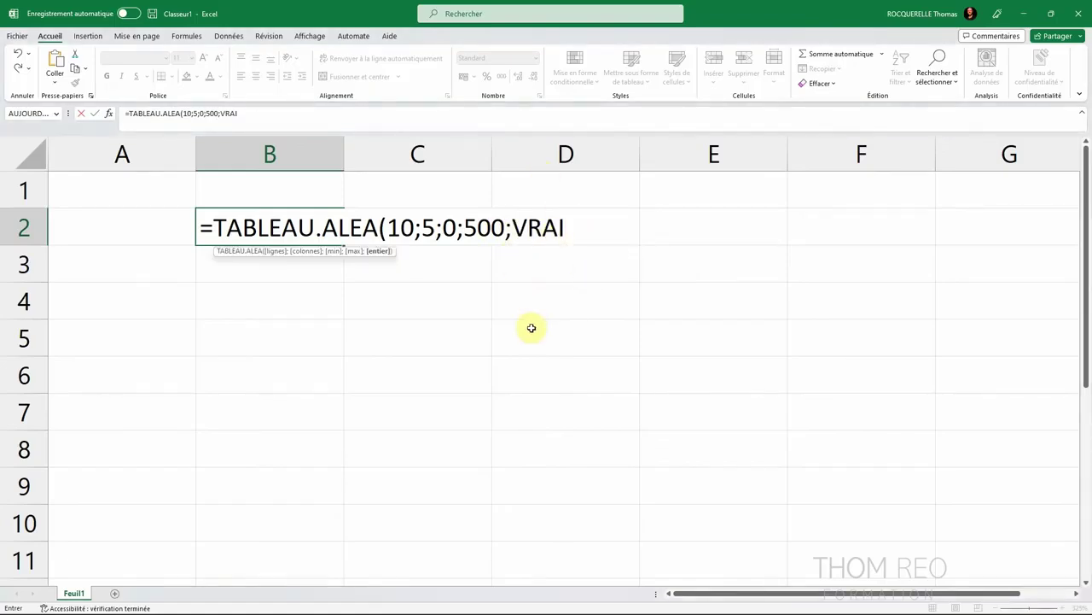
text())
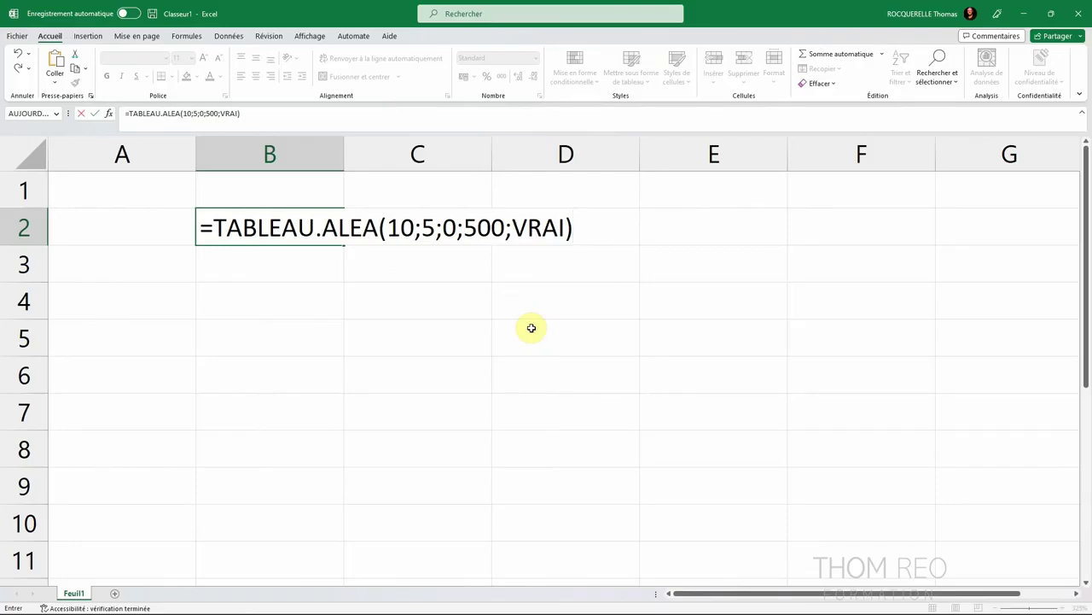
key(Return)
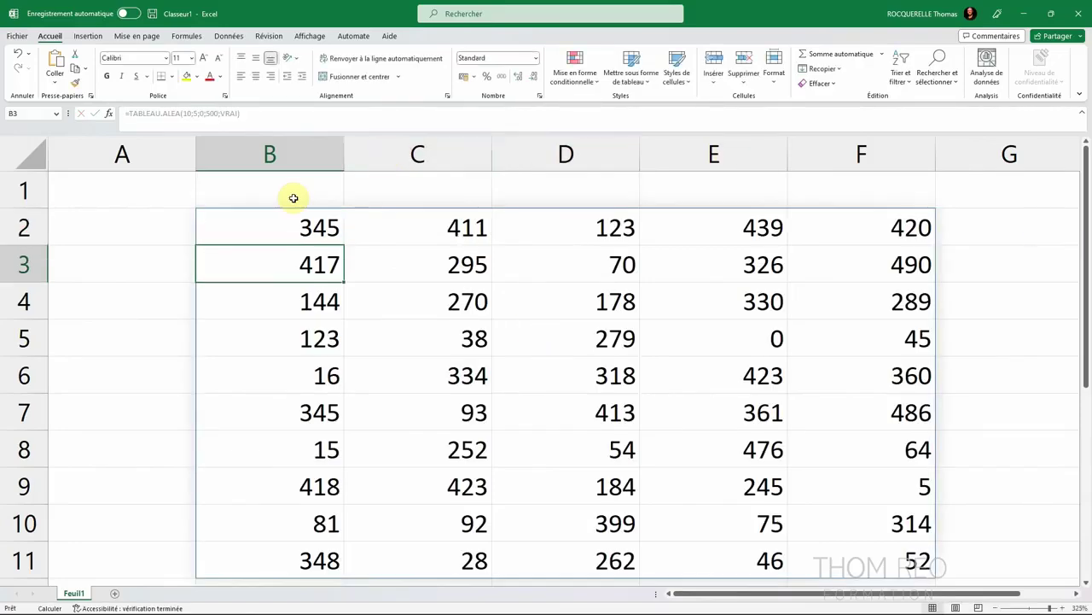
- Select A1 and recalculate the TABLEAU.ALEA block of random integers repeatedly
key(ctrl+Home)
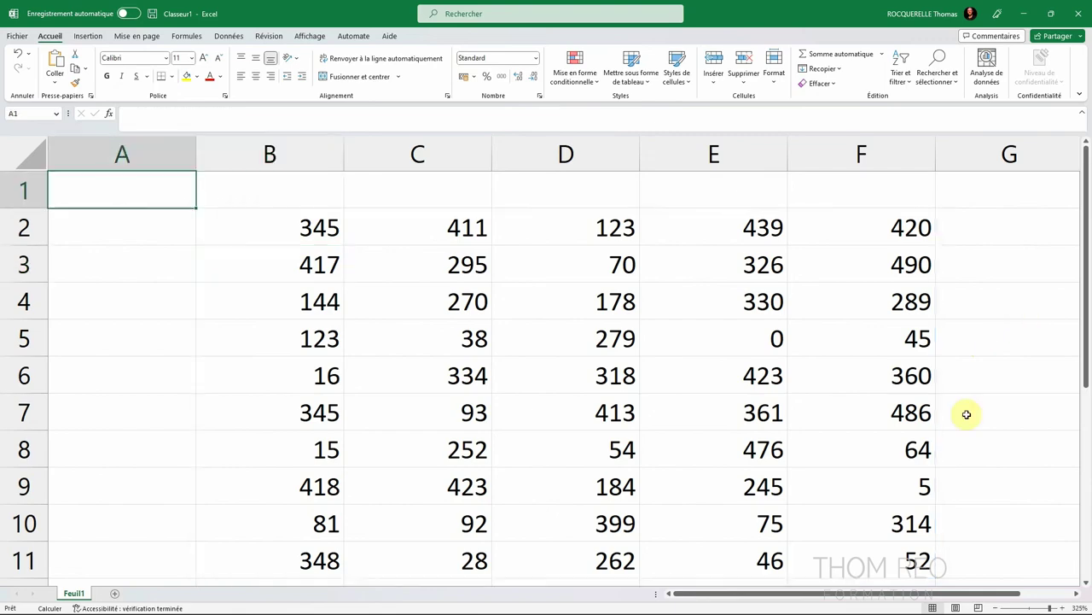
key(F9)
key(F9)
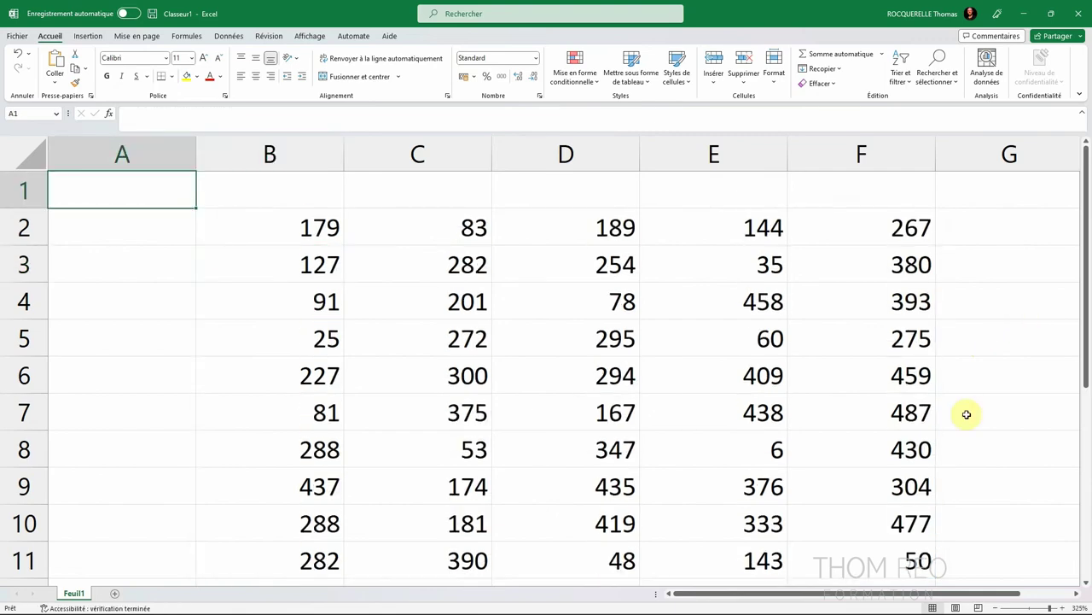
key(F9)
key(F9)
key(F9)
key(F9)
key(F9)
key(F9)
key(F9)
key(F9)
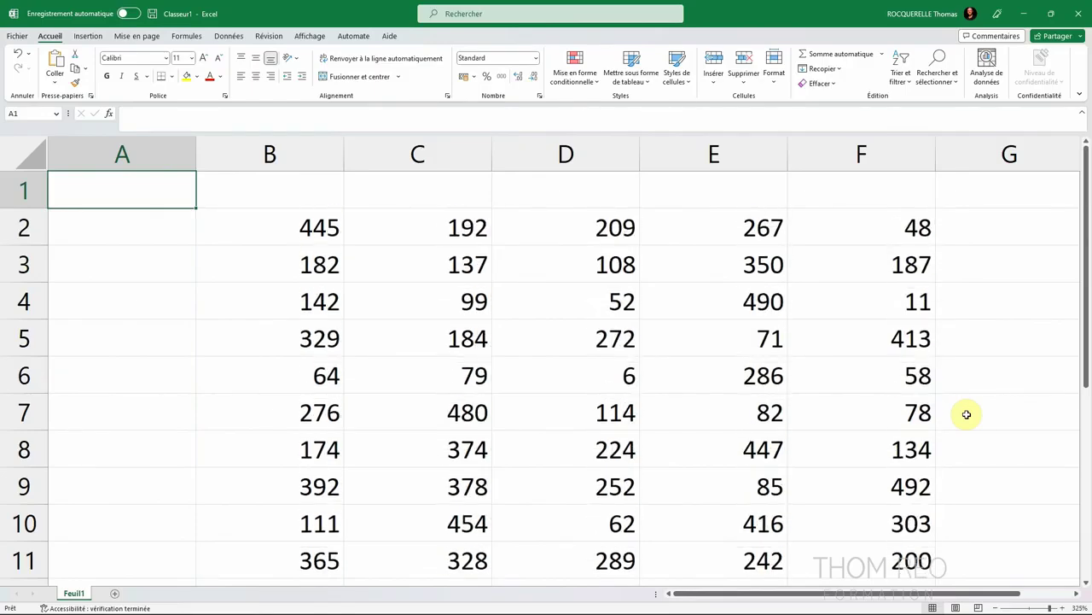
key(F9)
key(F9)
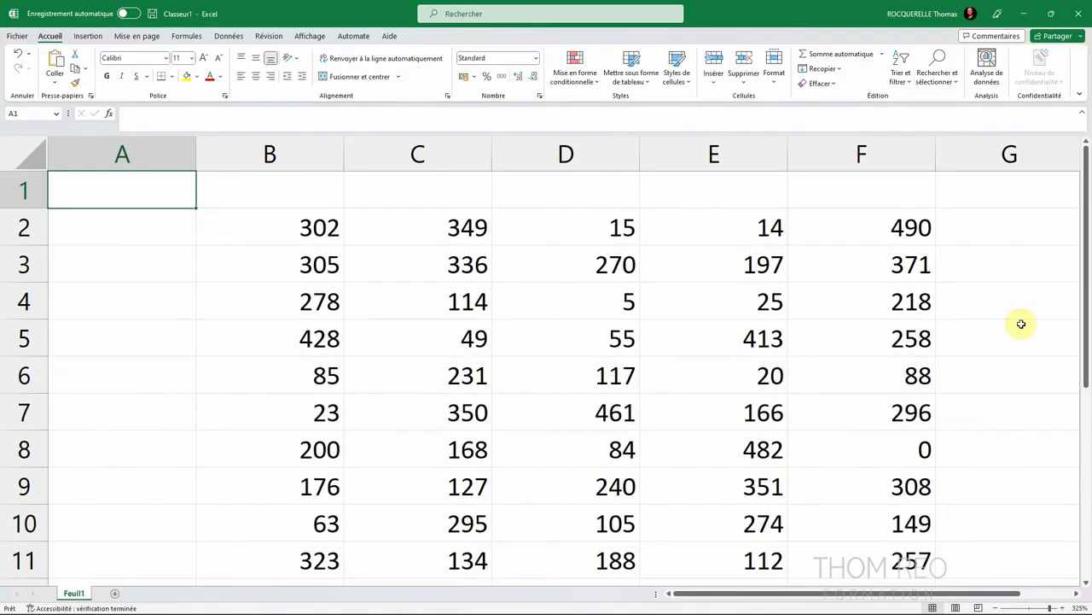